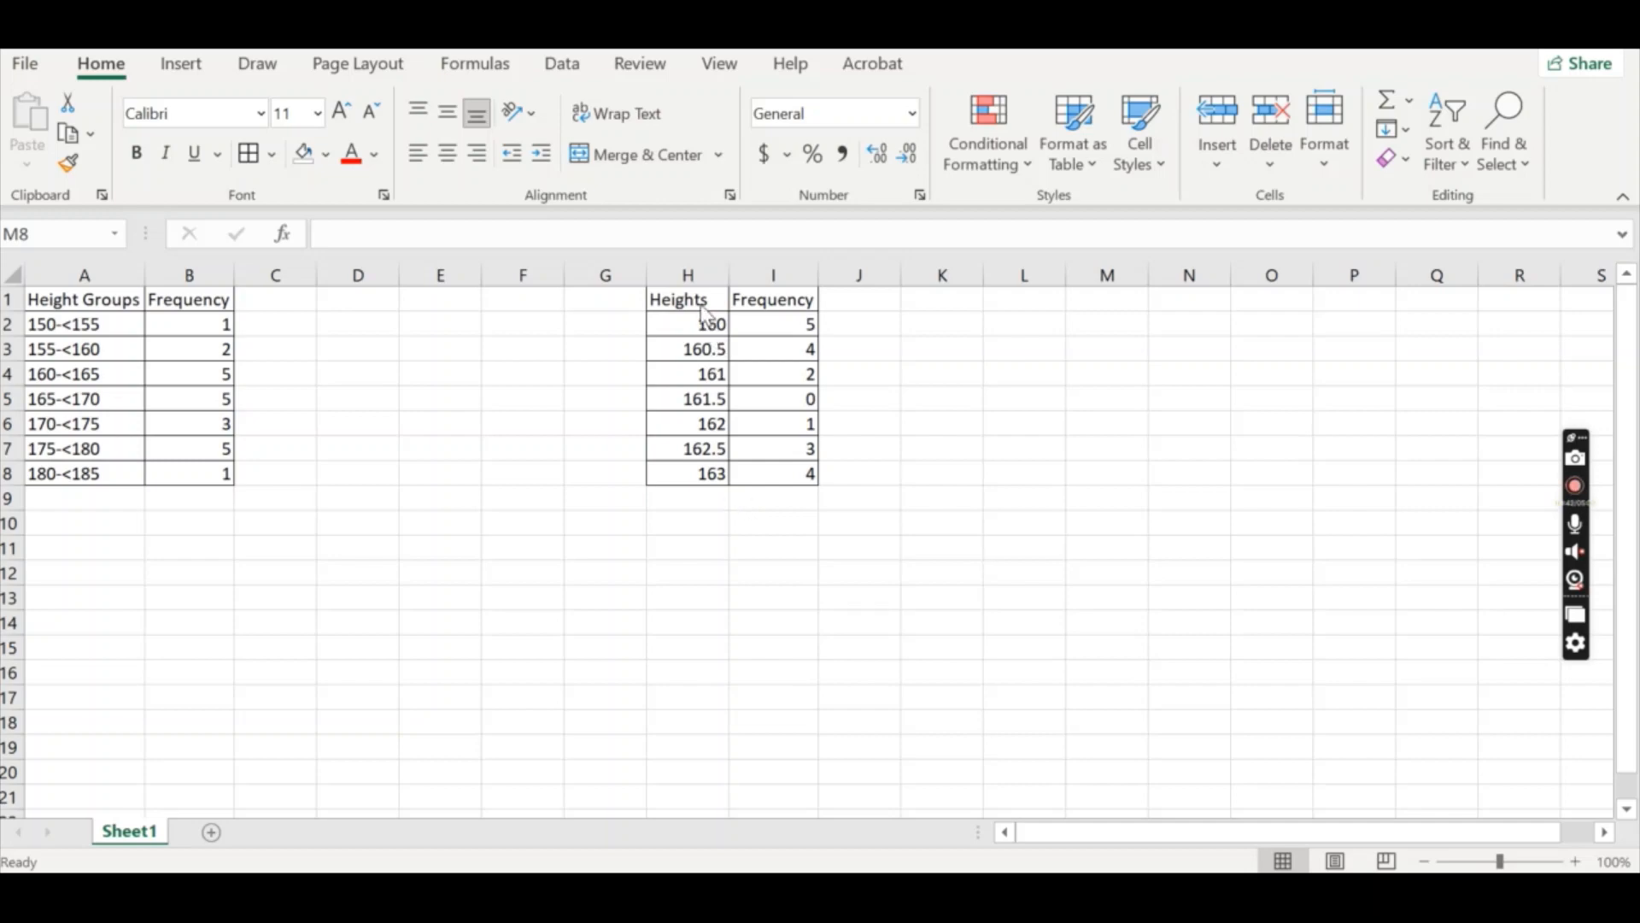
Insert a histogram from the Heights and Frequency data in H1:I8 and move it beside that table, clear of the data.
left_click_drag(697, 300, 802, 476)
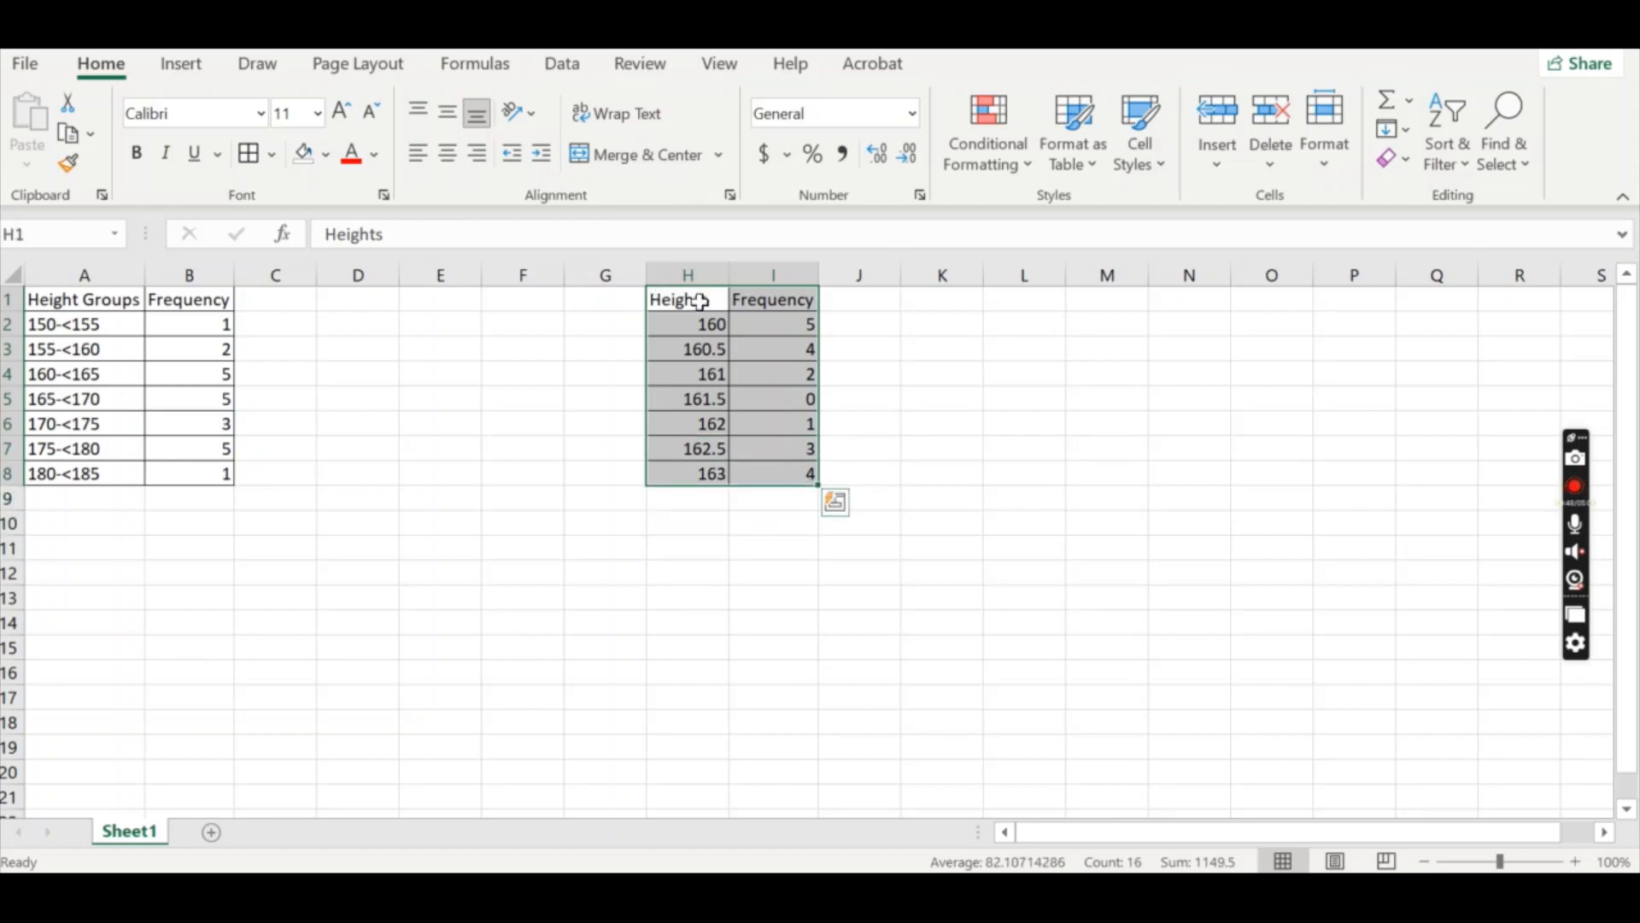
left_click(195, 68)
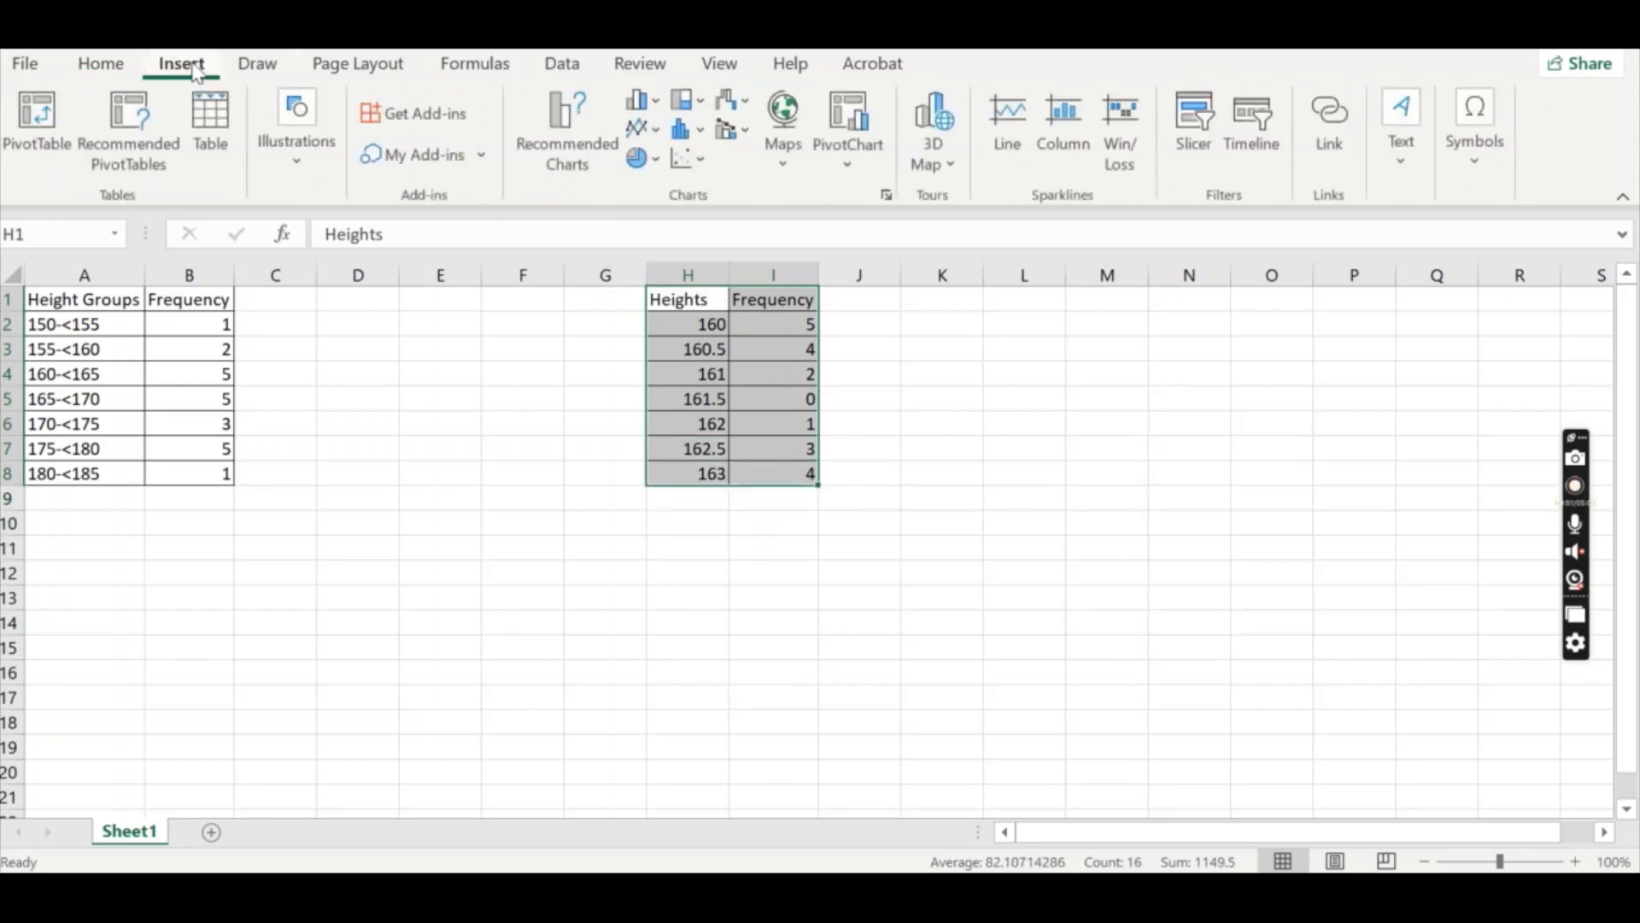
left_click(700, 134)
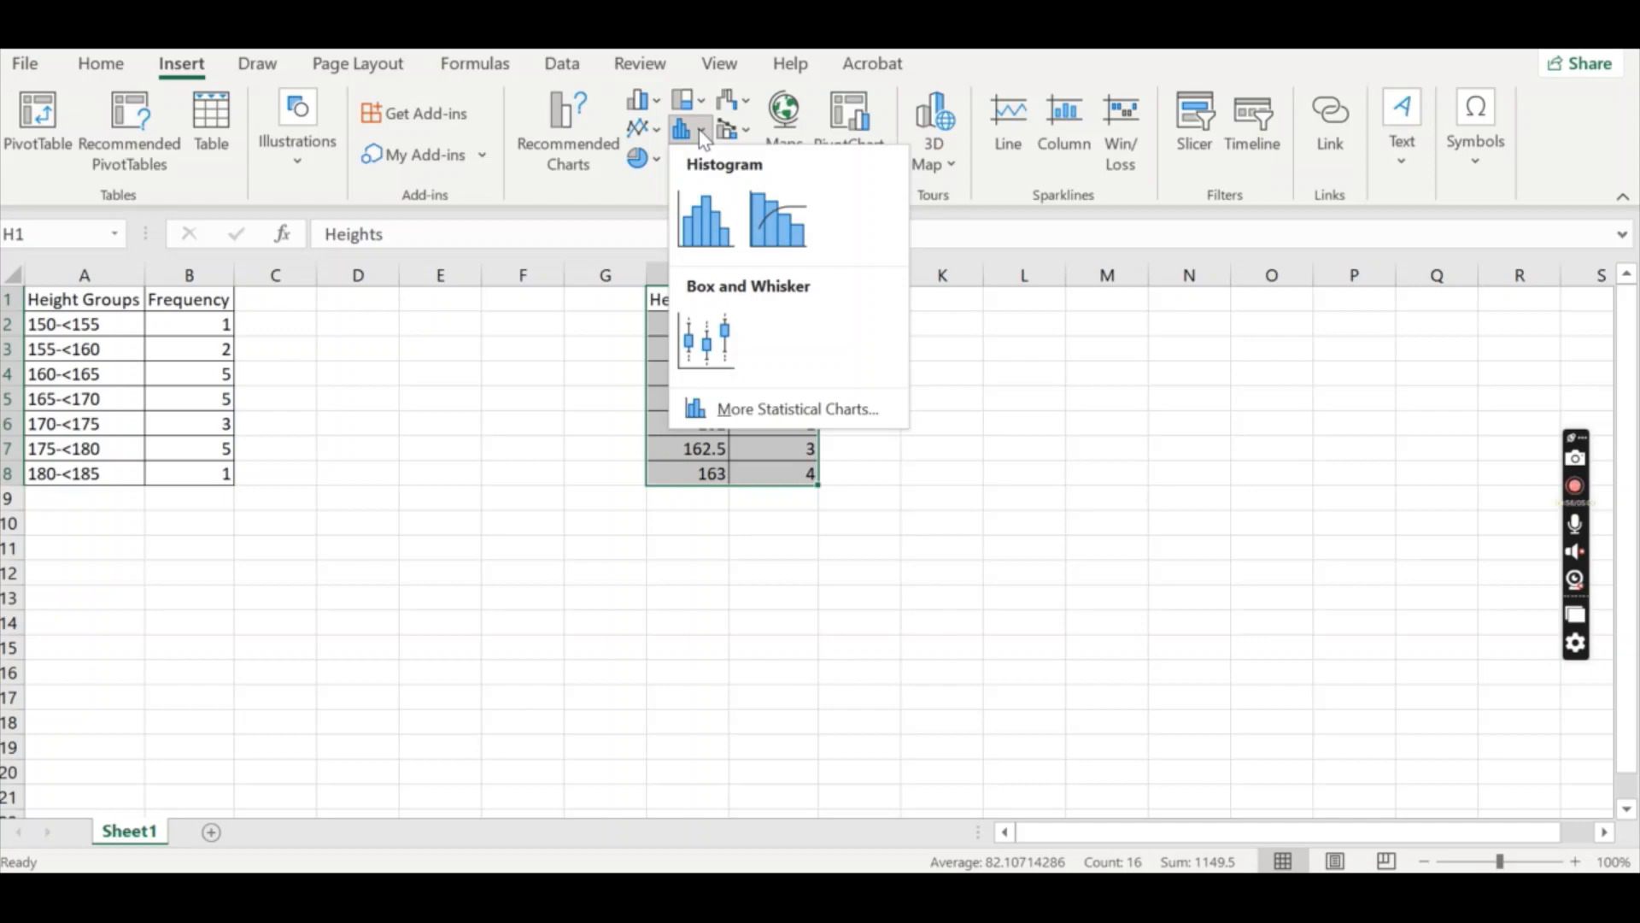
left_click(722, 233)
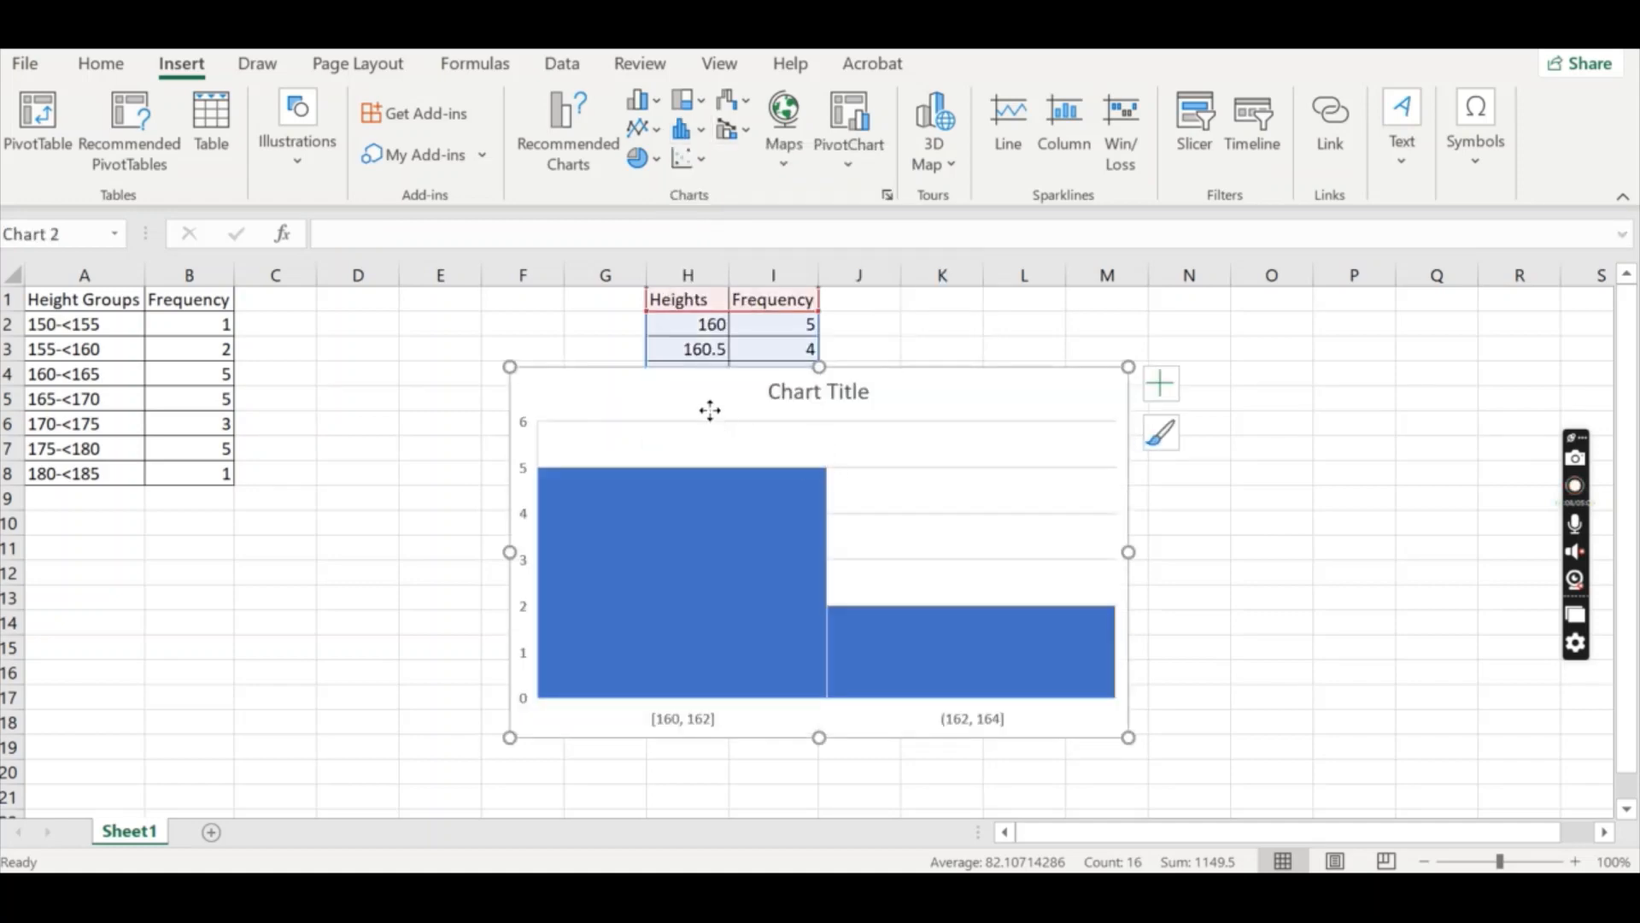
left_click_drag(709, 410, 1047, 351)
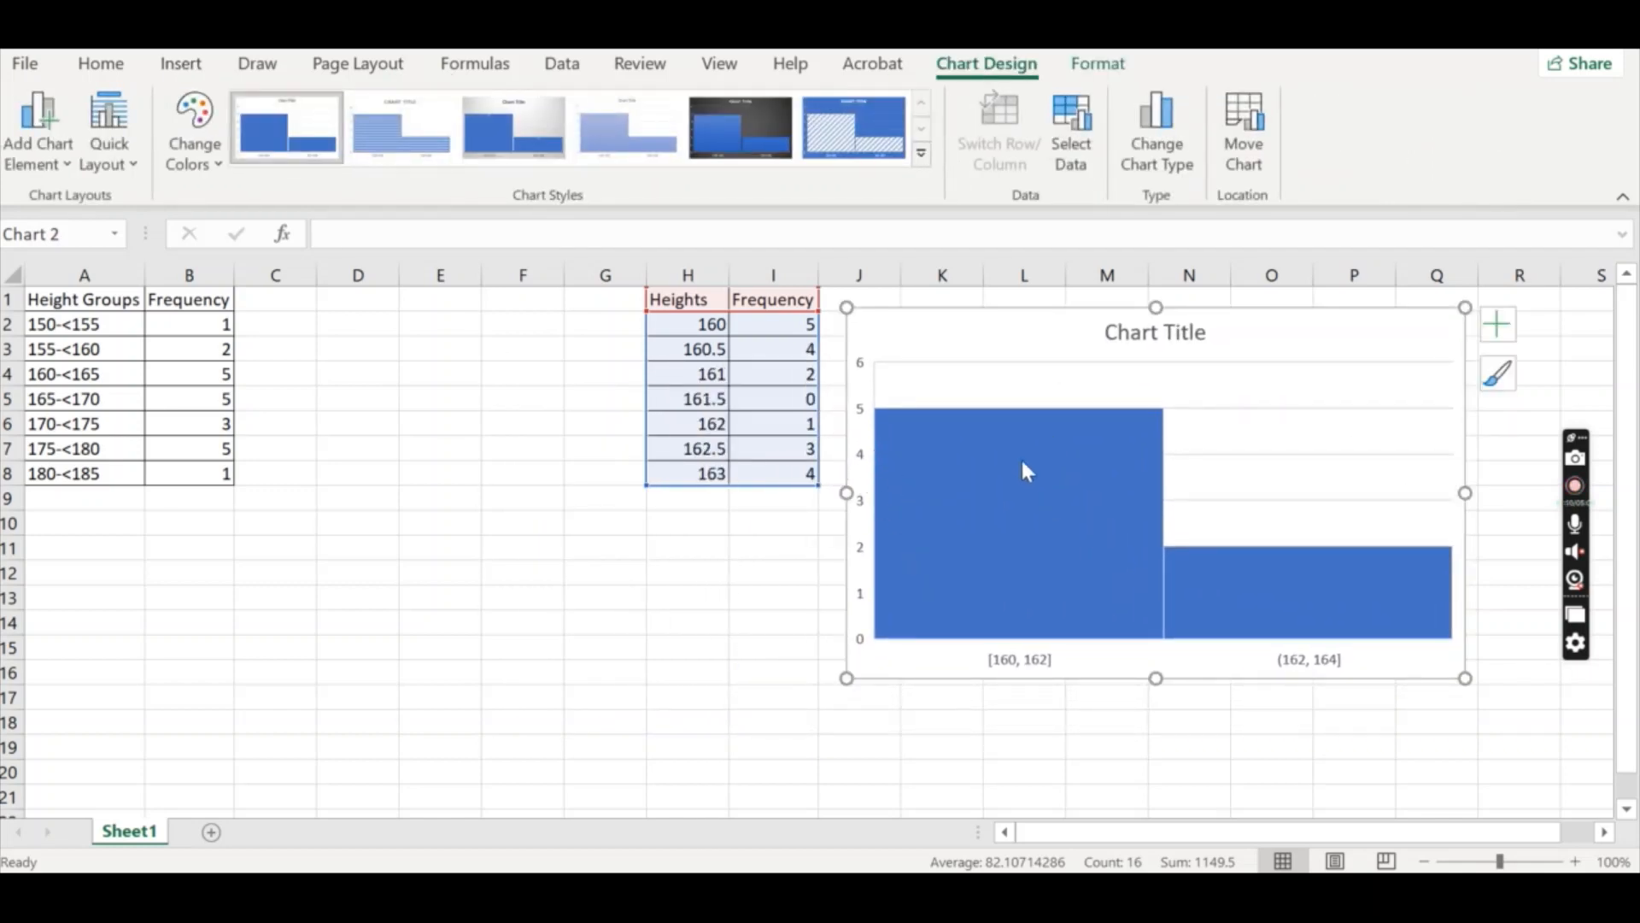
Remove the Heights series from the histogram's data source.
right_click(859, 459)
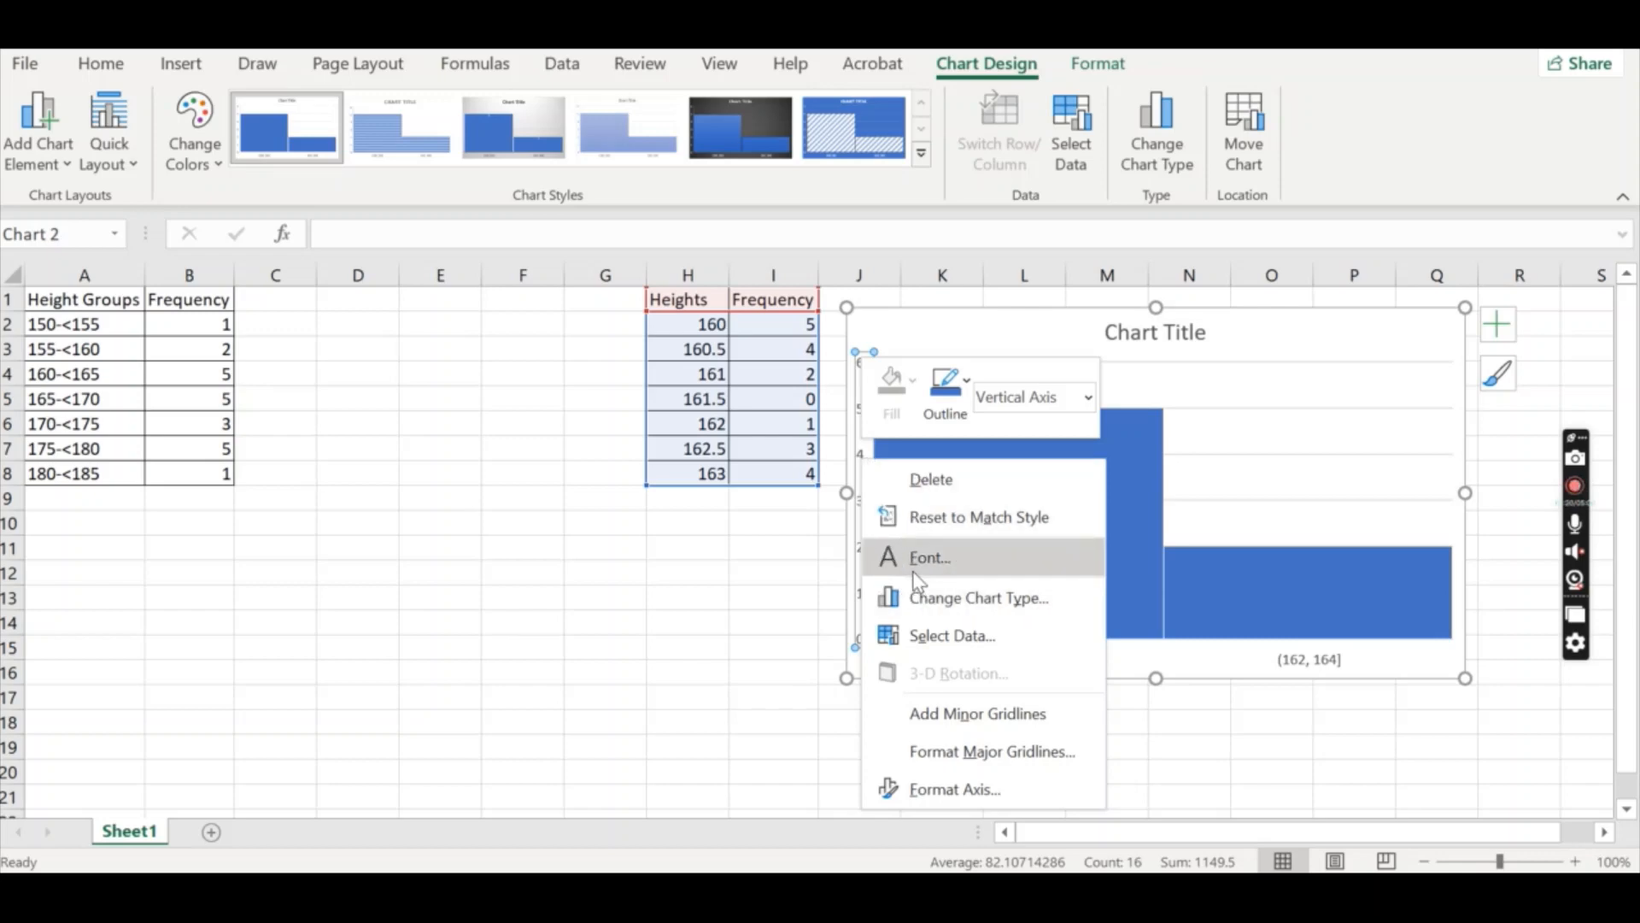
left_click(937, 636)
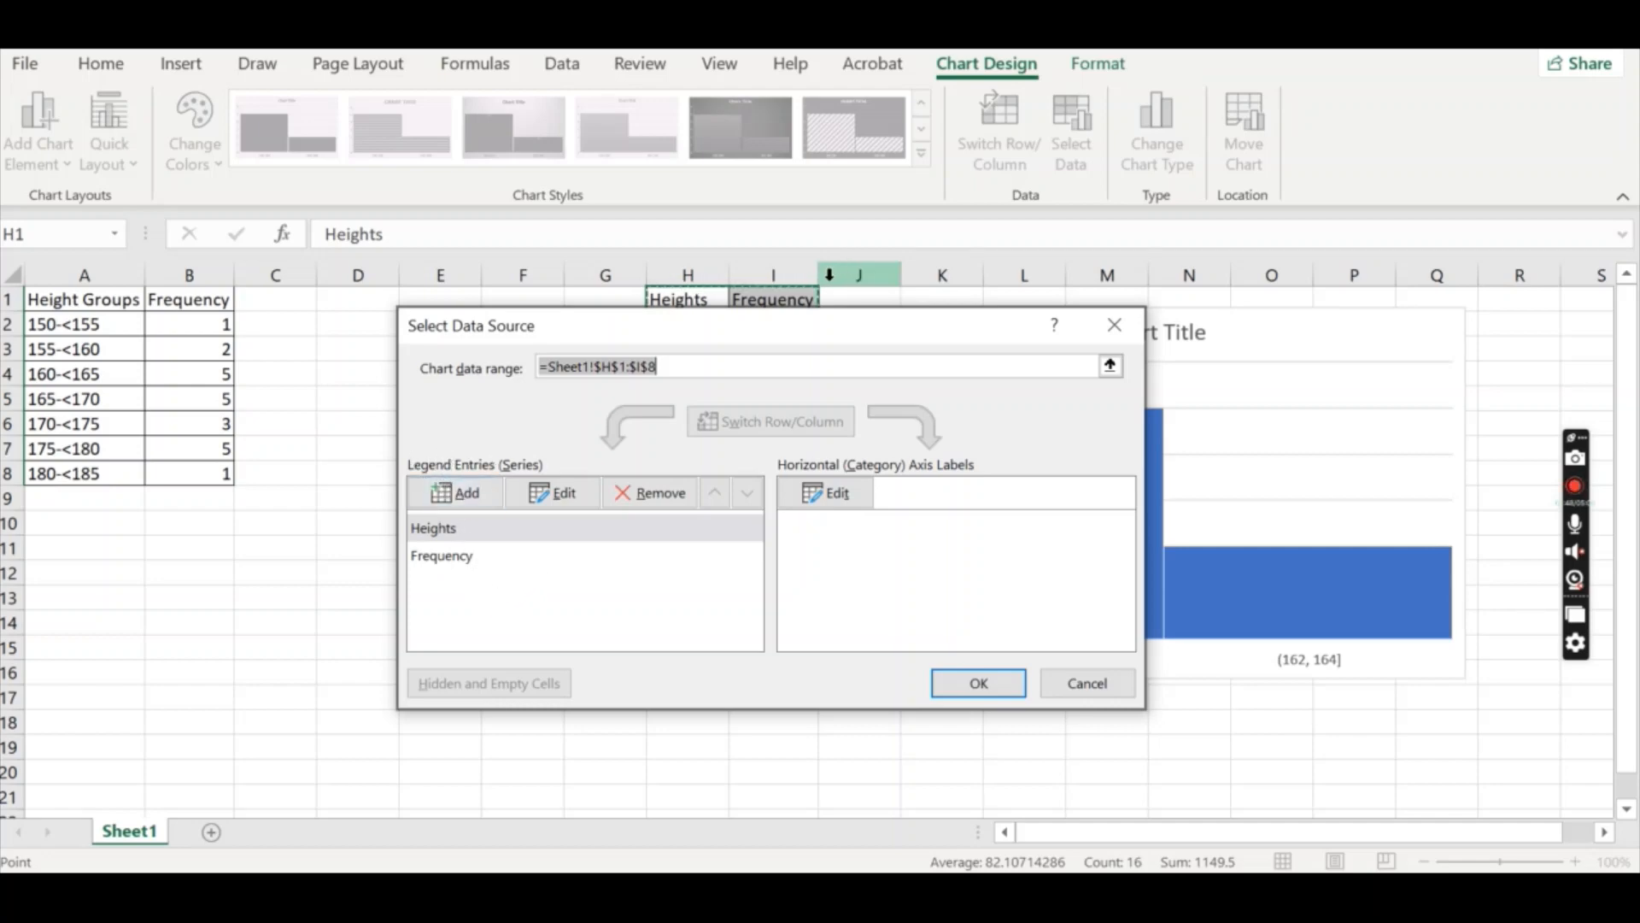
left_click(495, 533)
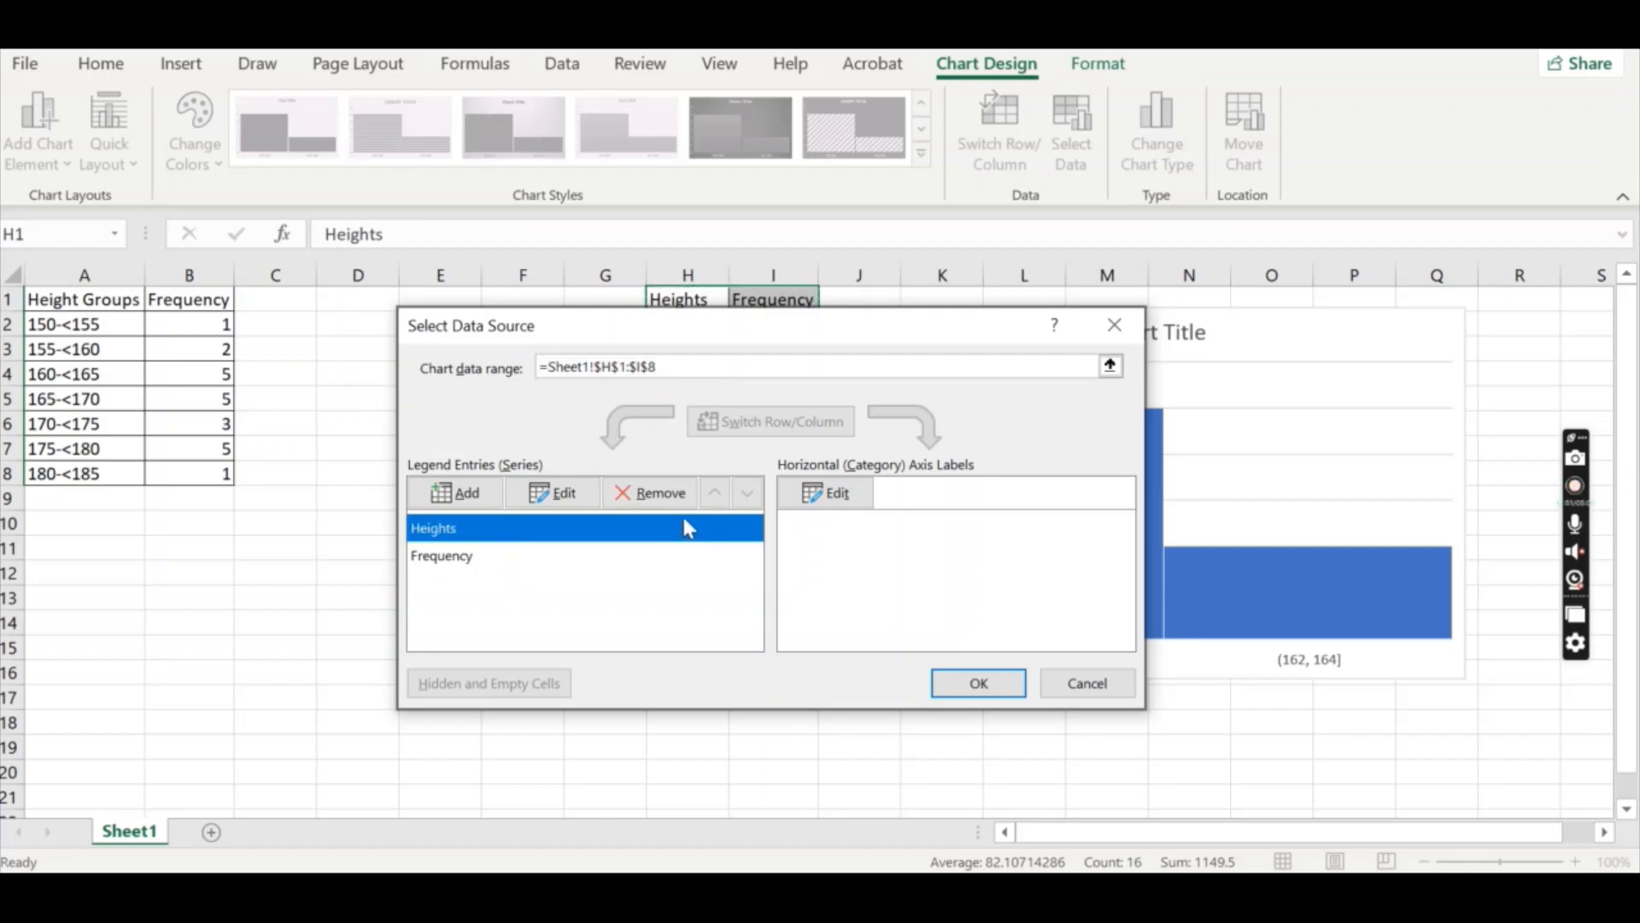
left_click(670, 496)
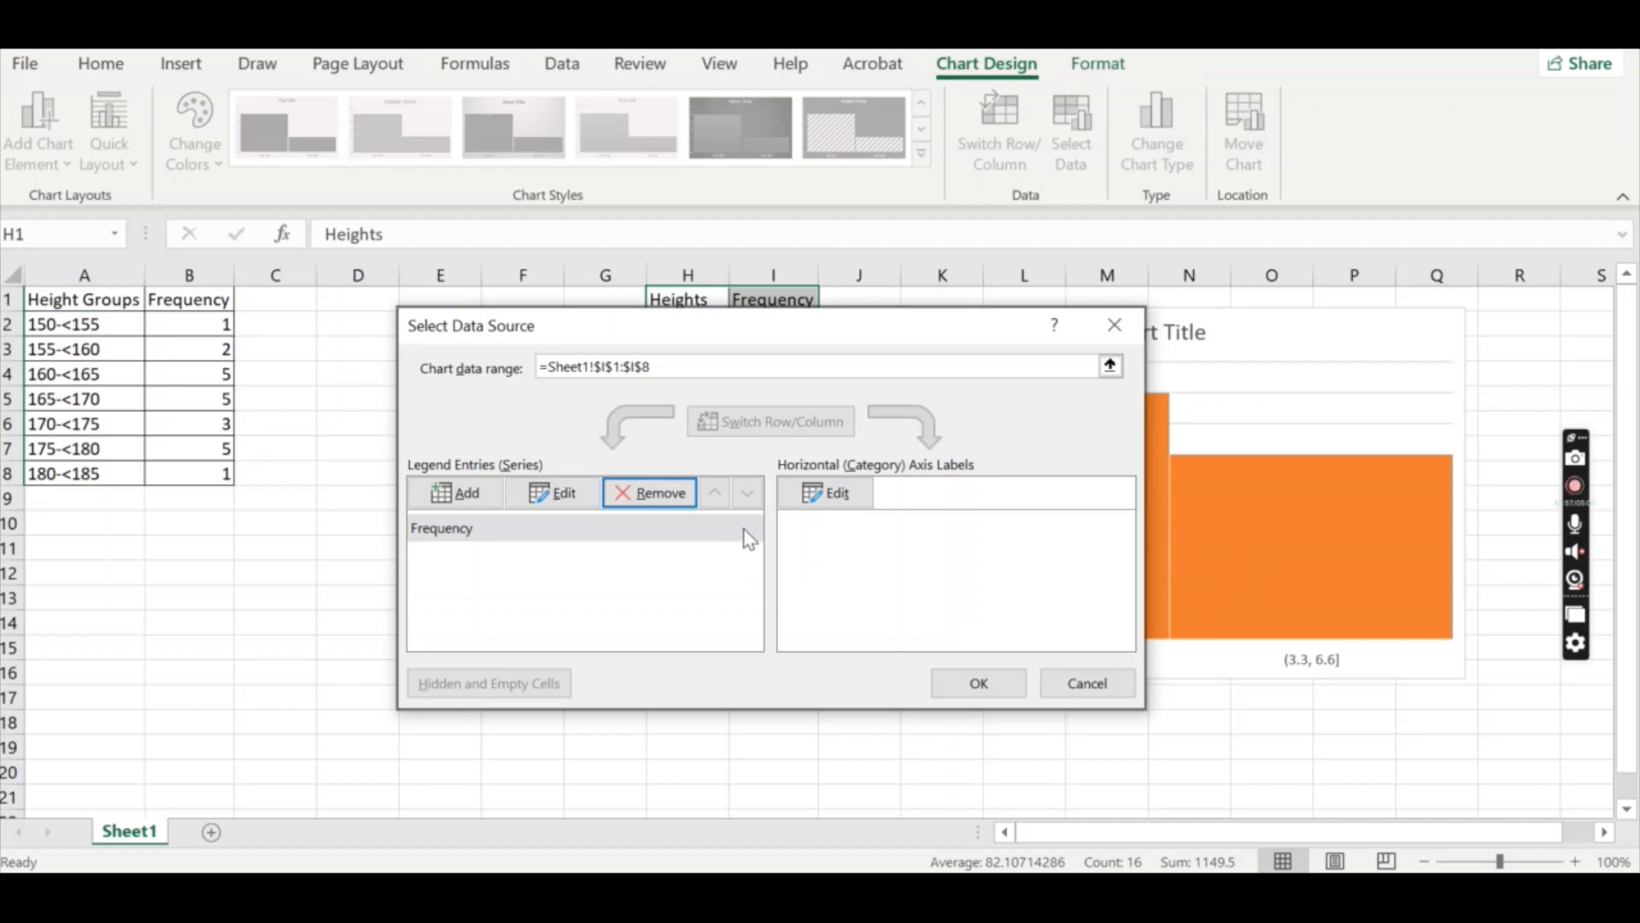
Use the height values in H2:H8 as the chart's horizontal axis labels.
left_click(836, 498)
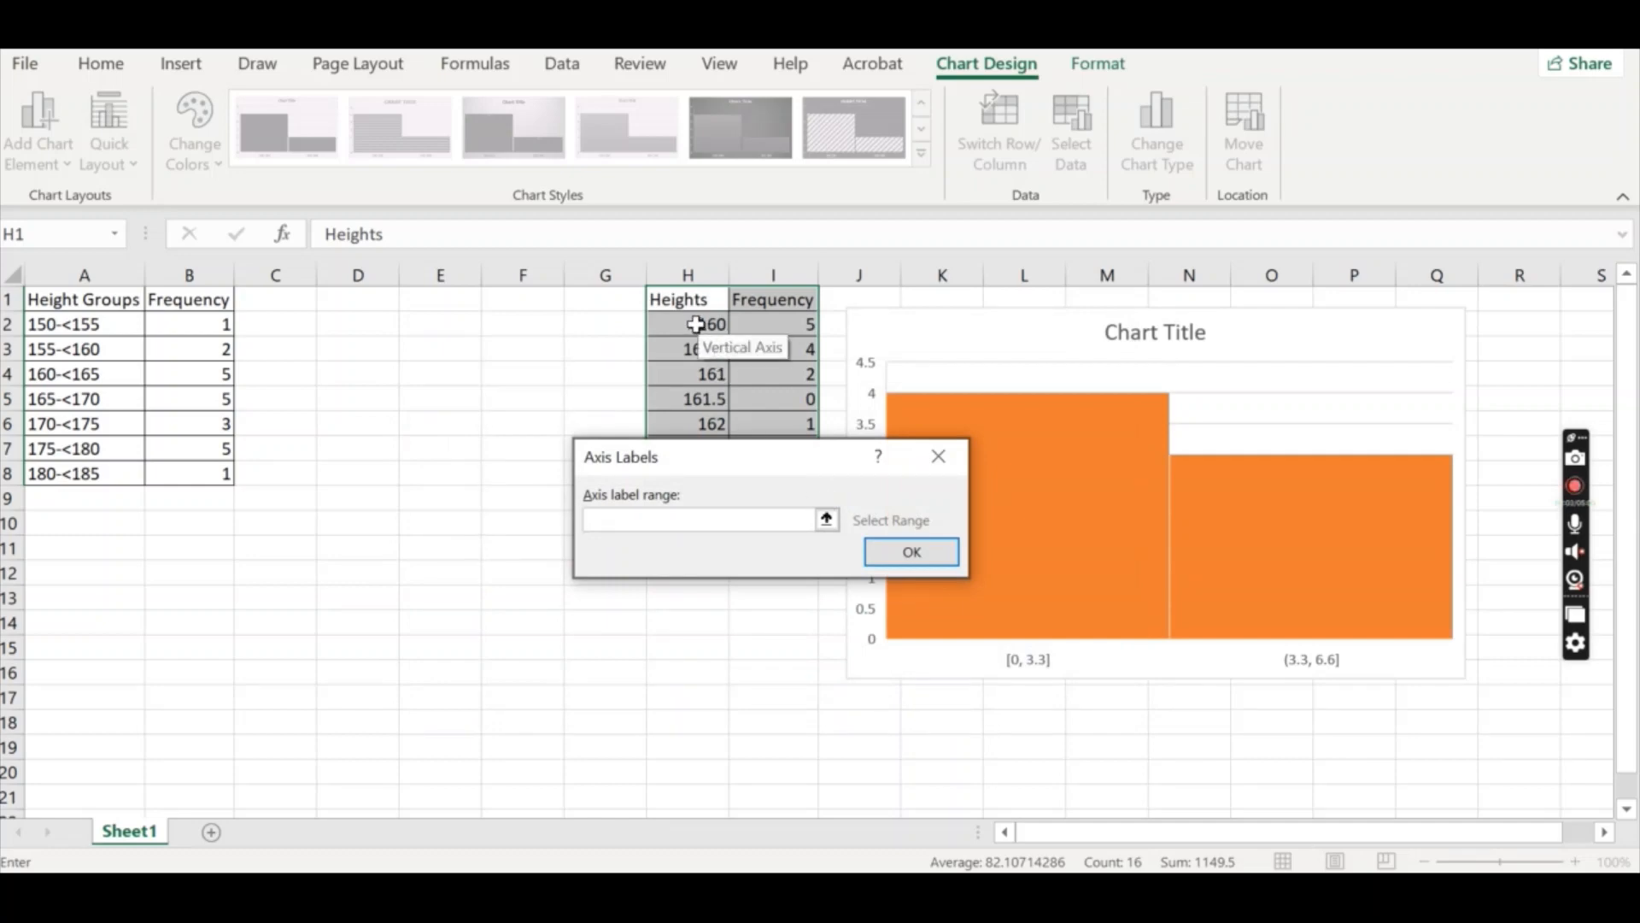
left_click_drag(697, 324, 603, 584)
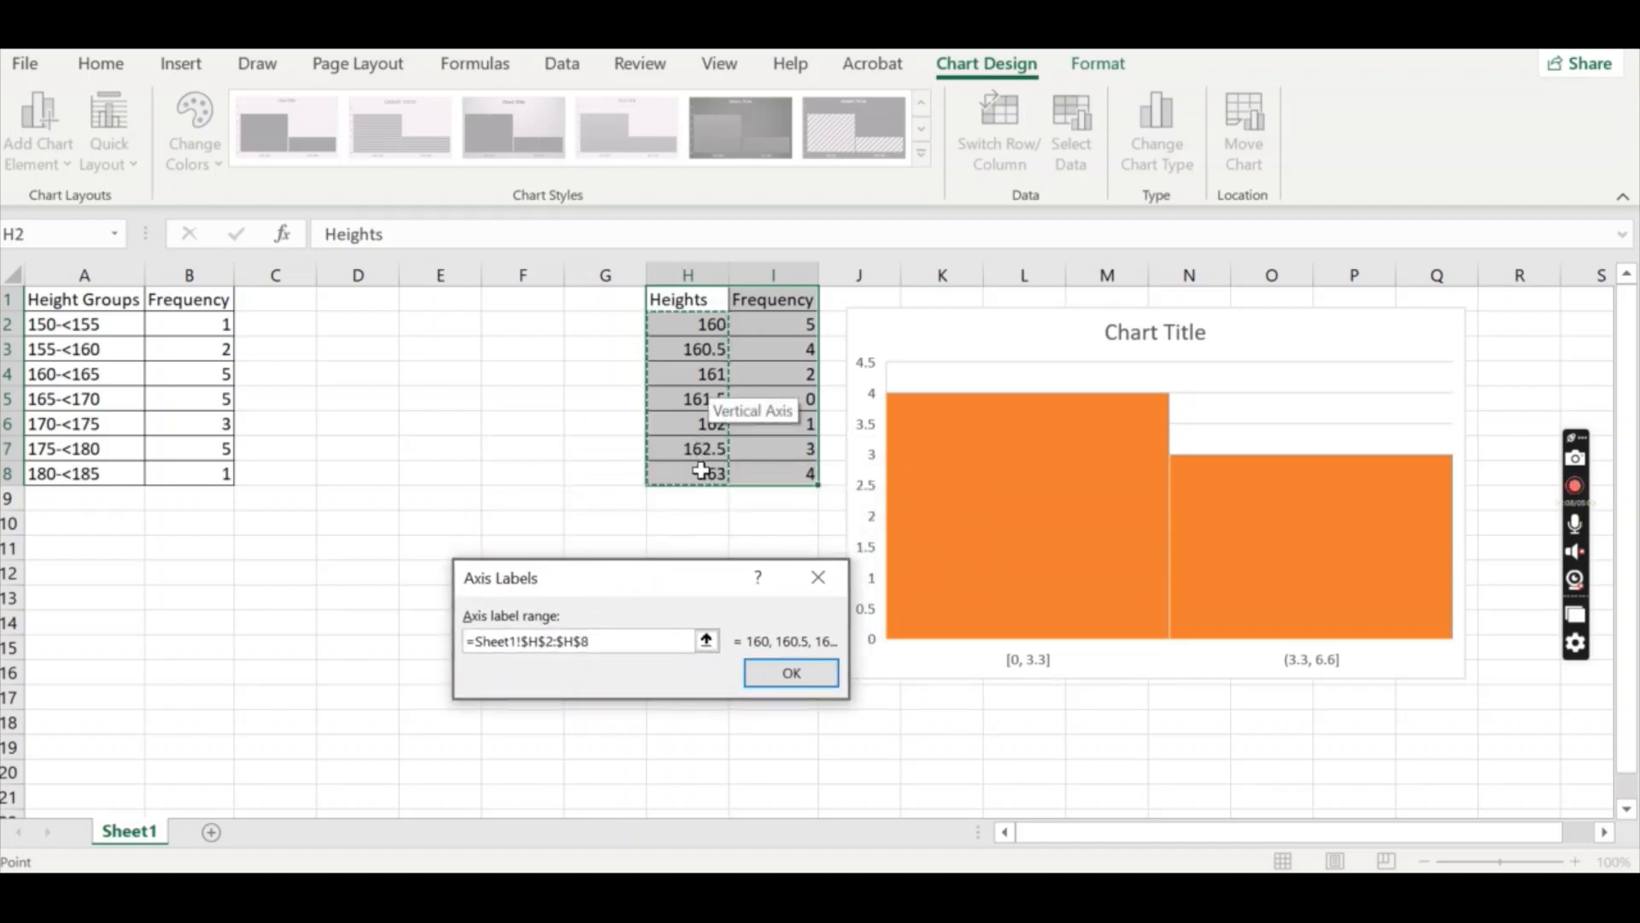
left_click(766, 661)
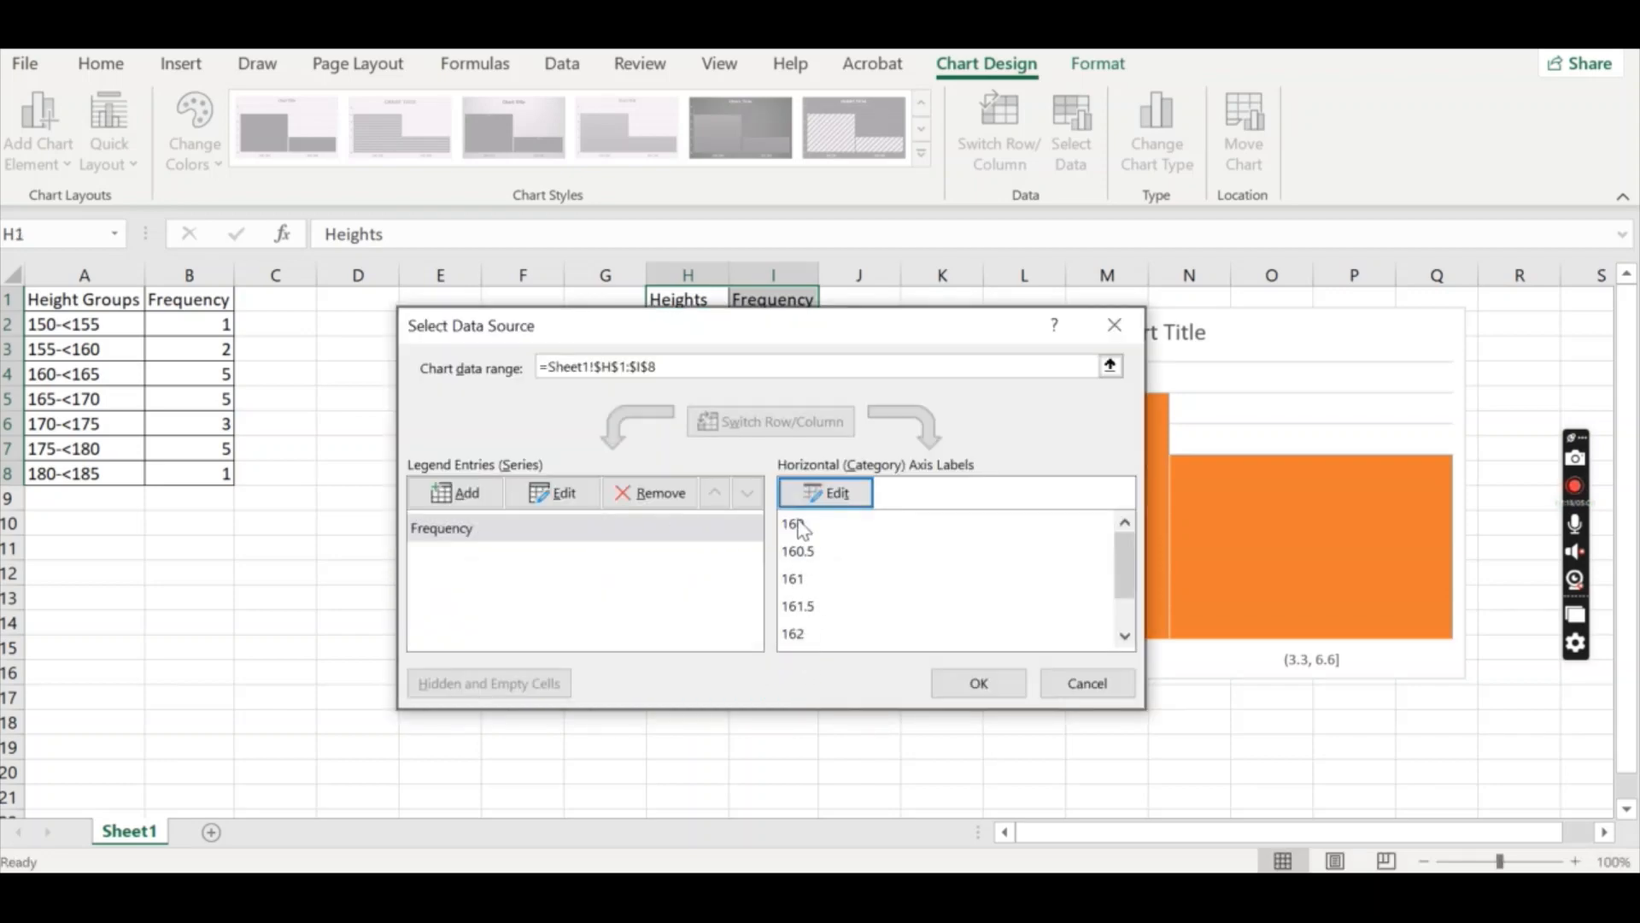
Check the name and value ranges of the Frequency series and apply the data source changes.
left_click(494, 532)
left_click(554, 504)
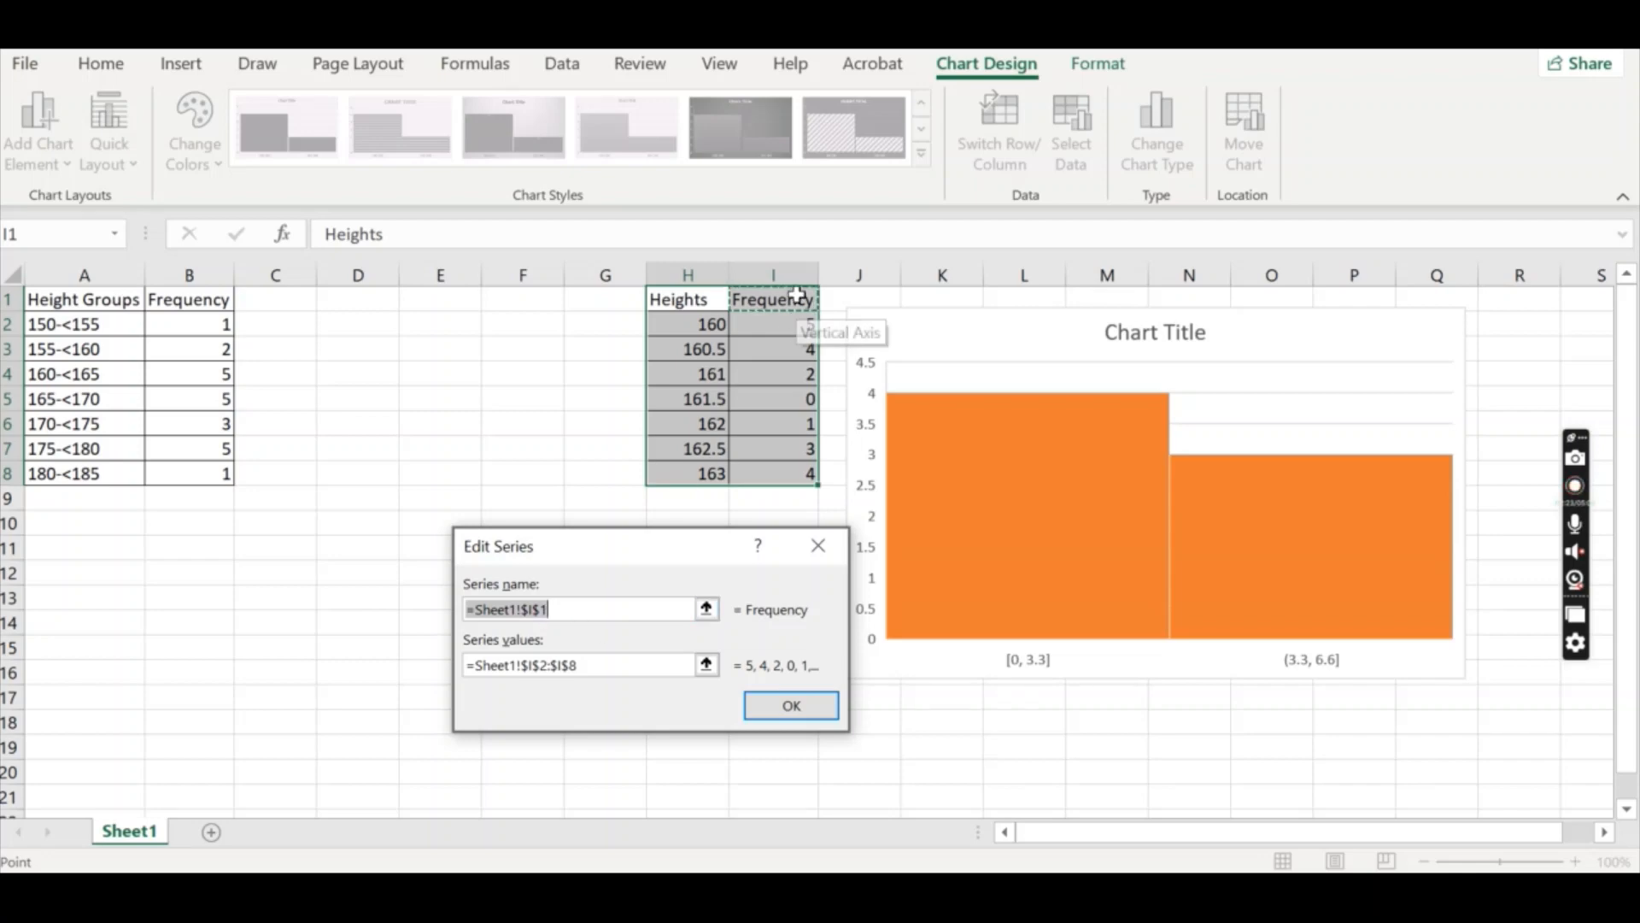
left_click(642, 667)
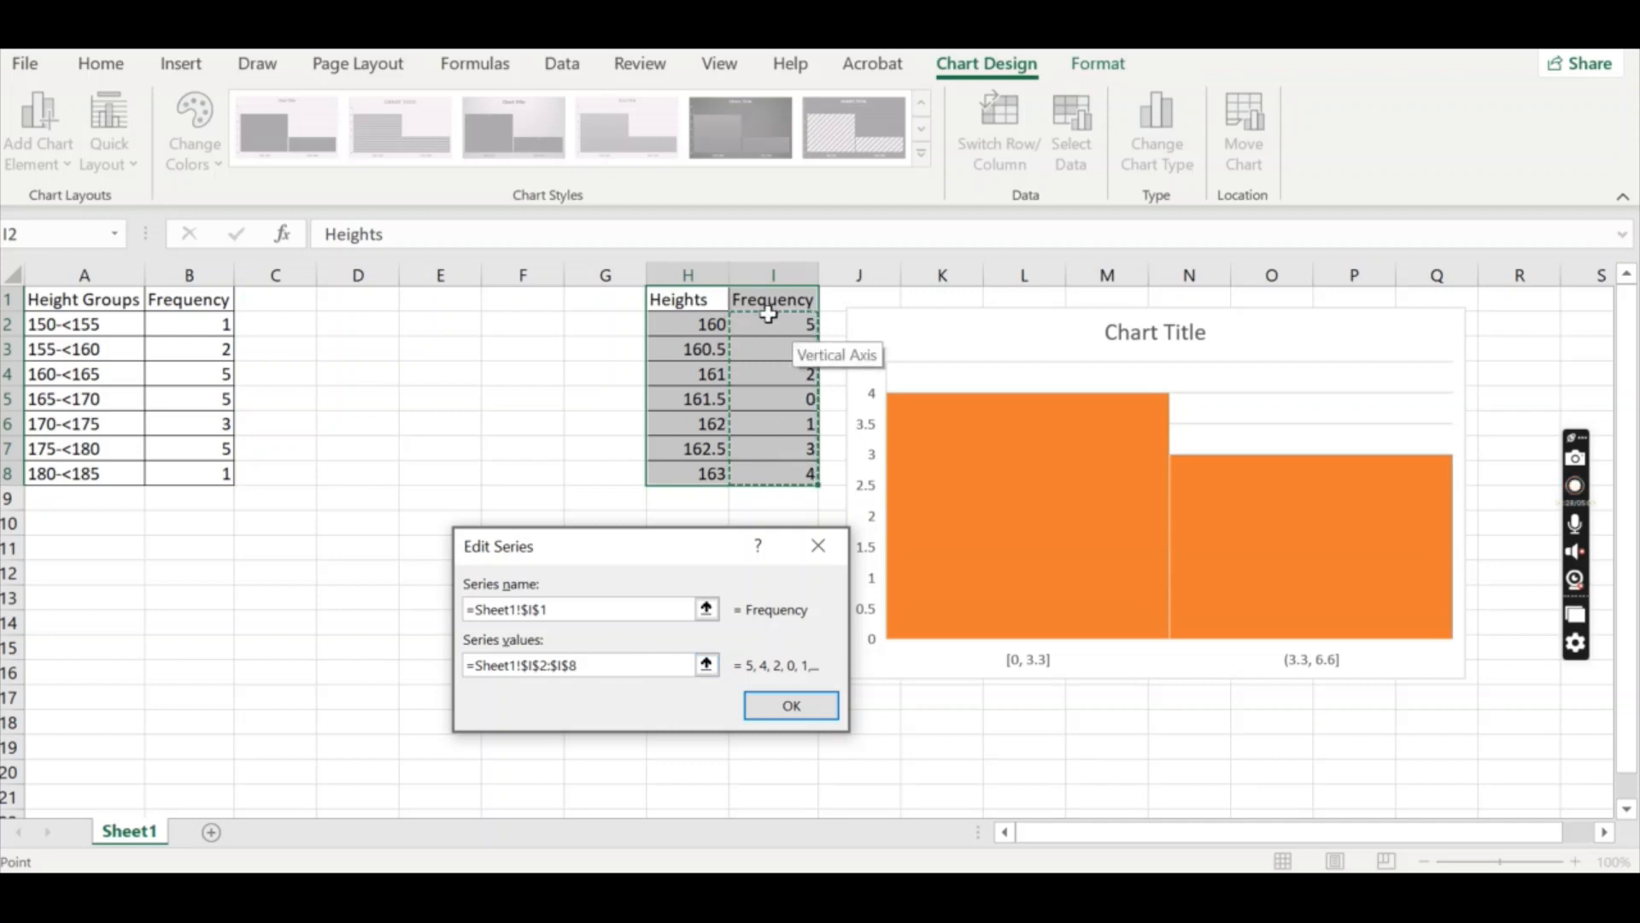
left_click(792, 703)
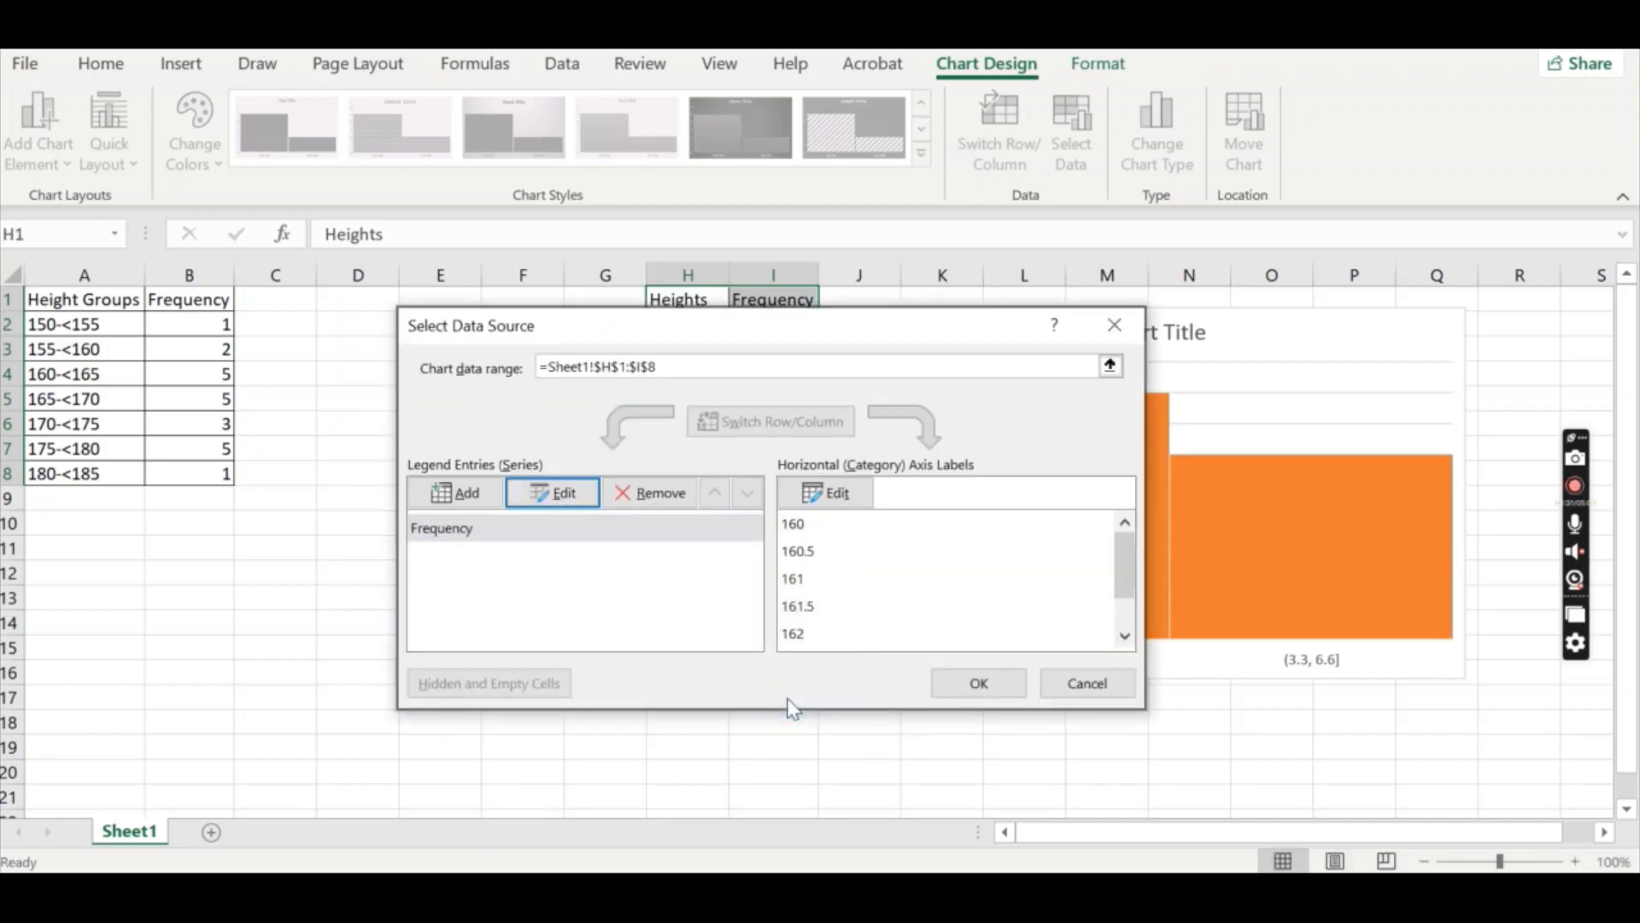
left_click(1017, 679)
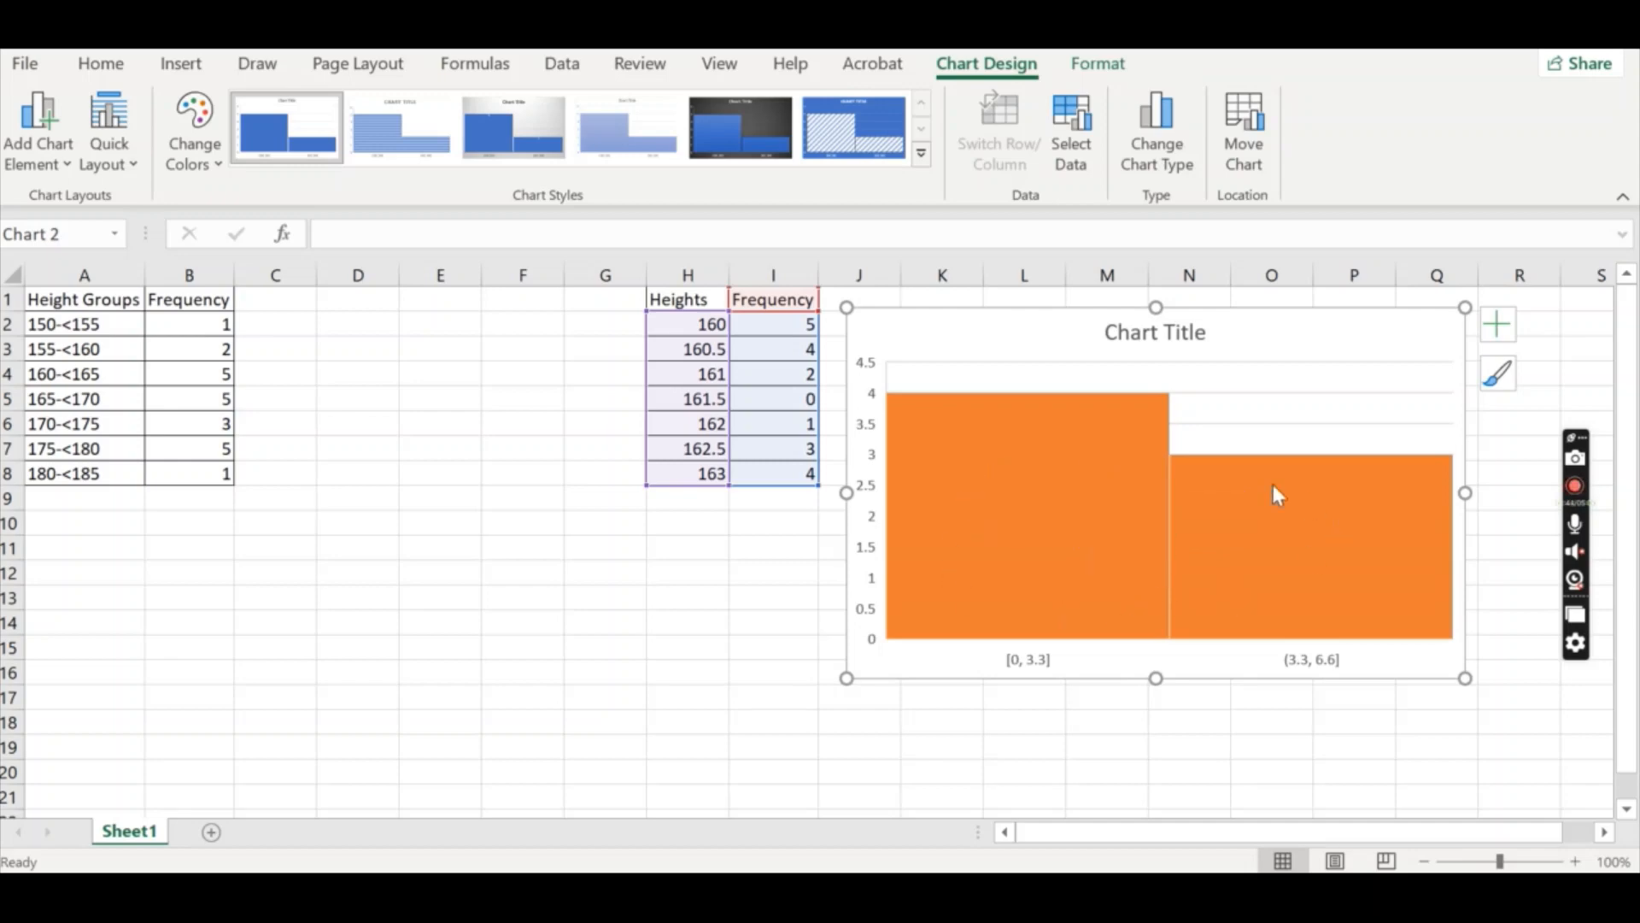
Open the formatting options for the histogram's horizontal axis.
right_click(1101, 511)
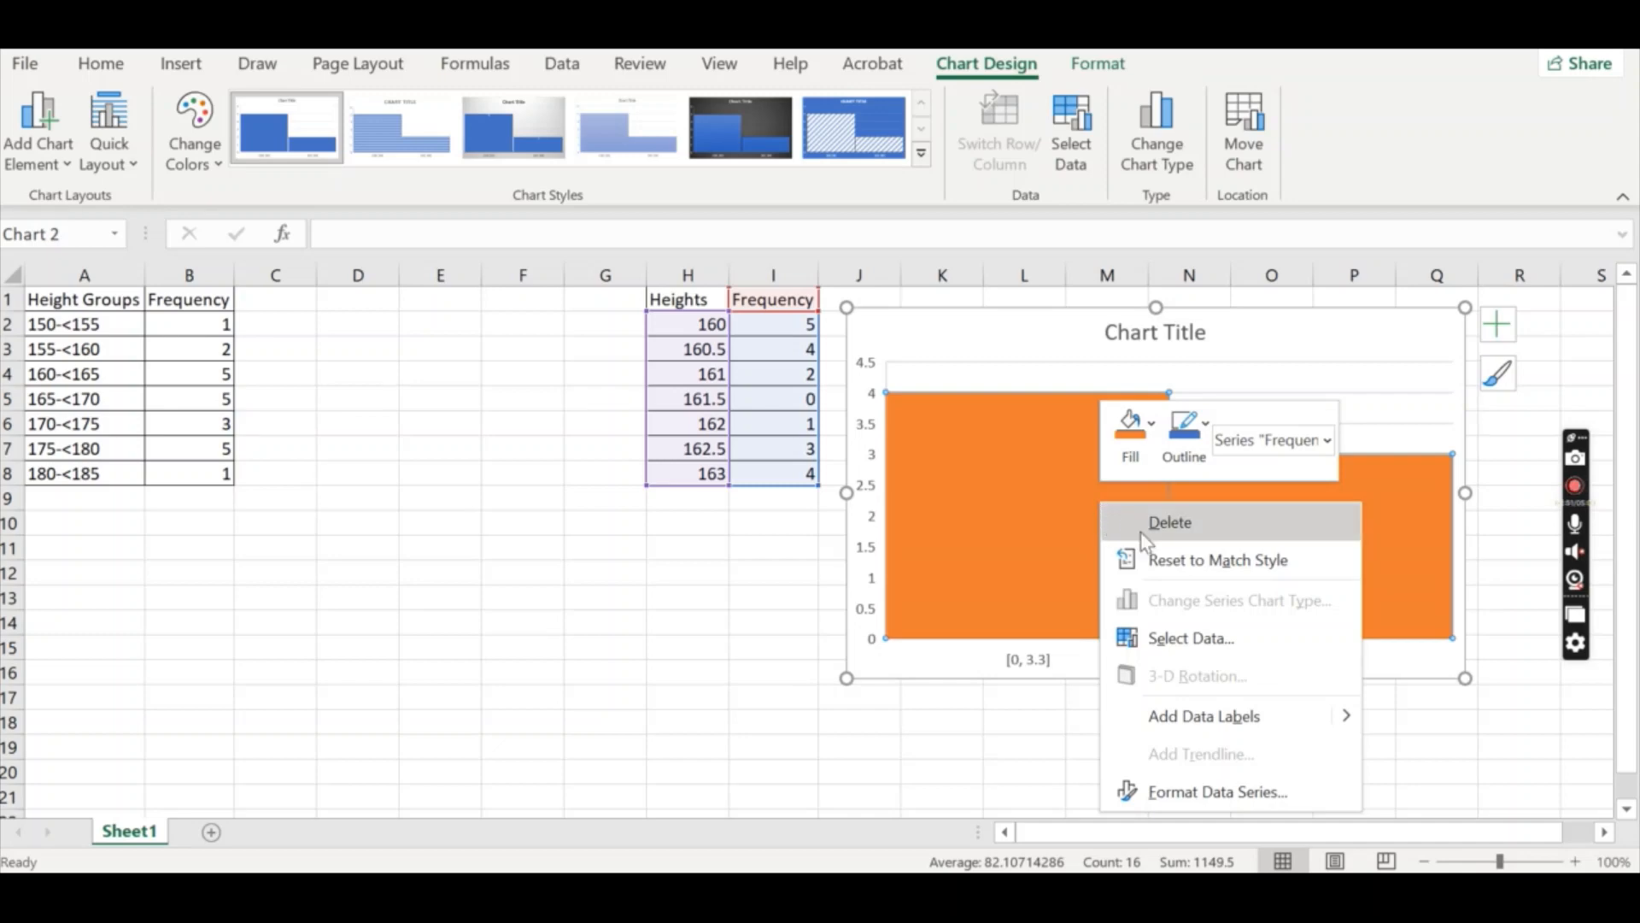
left_click(1222, 793)
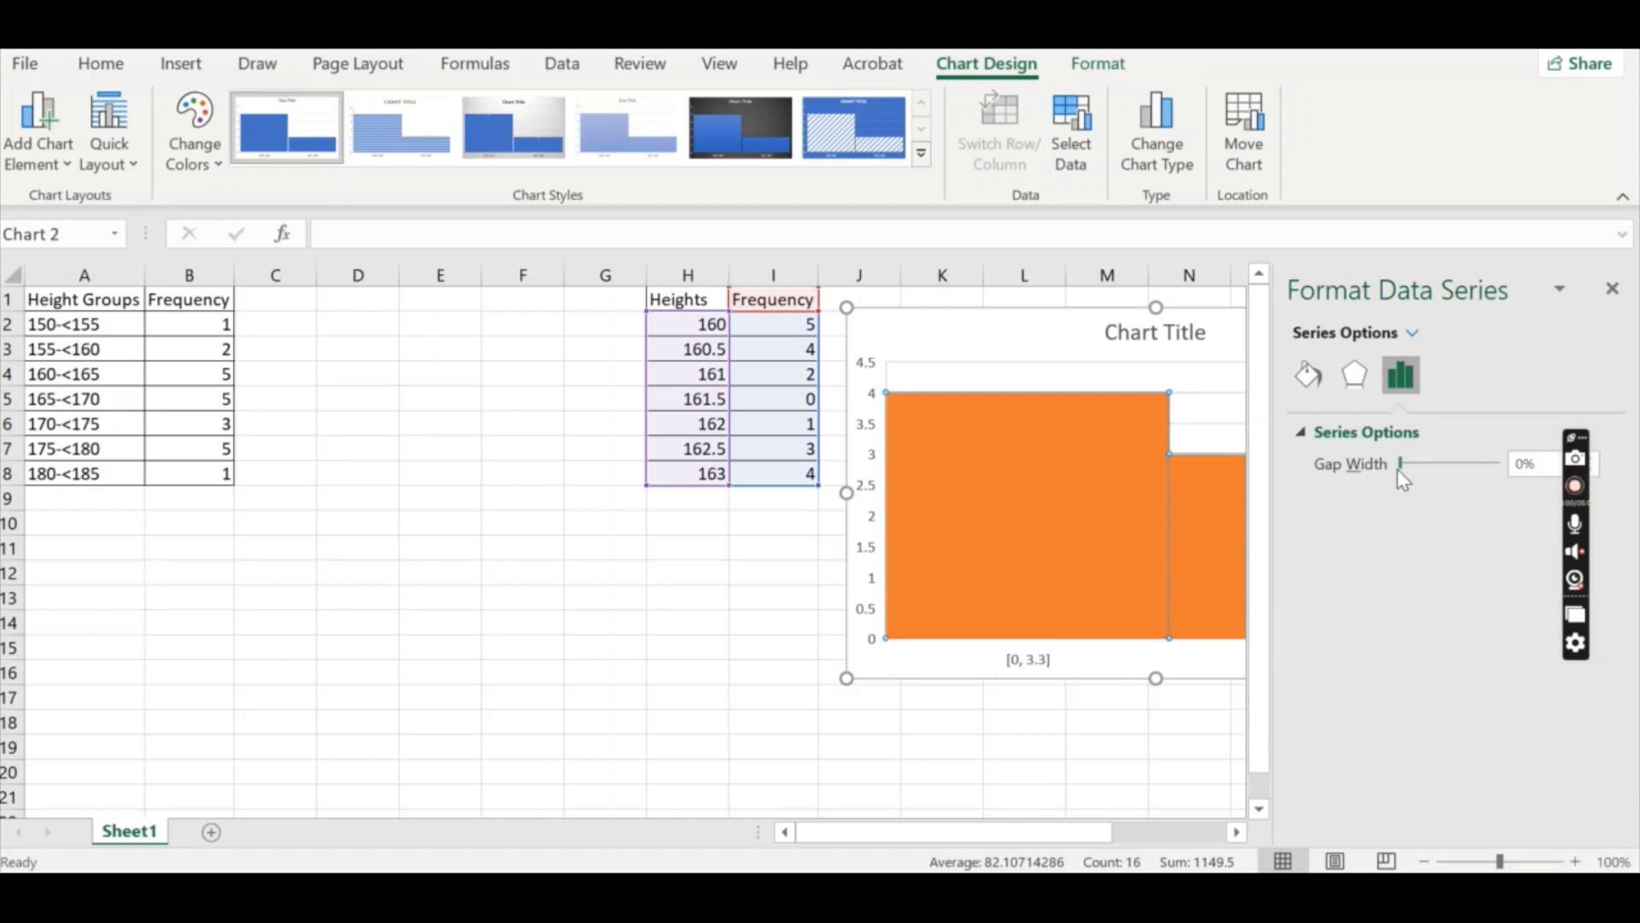
left_click(1413, 335)
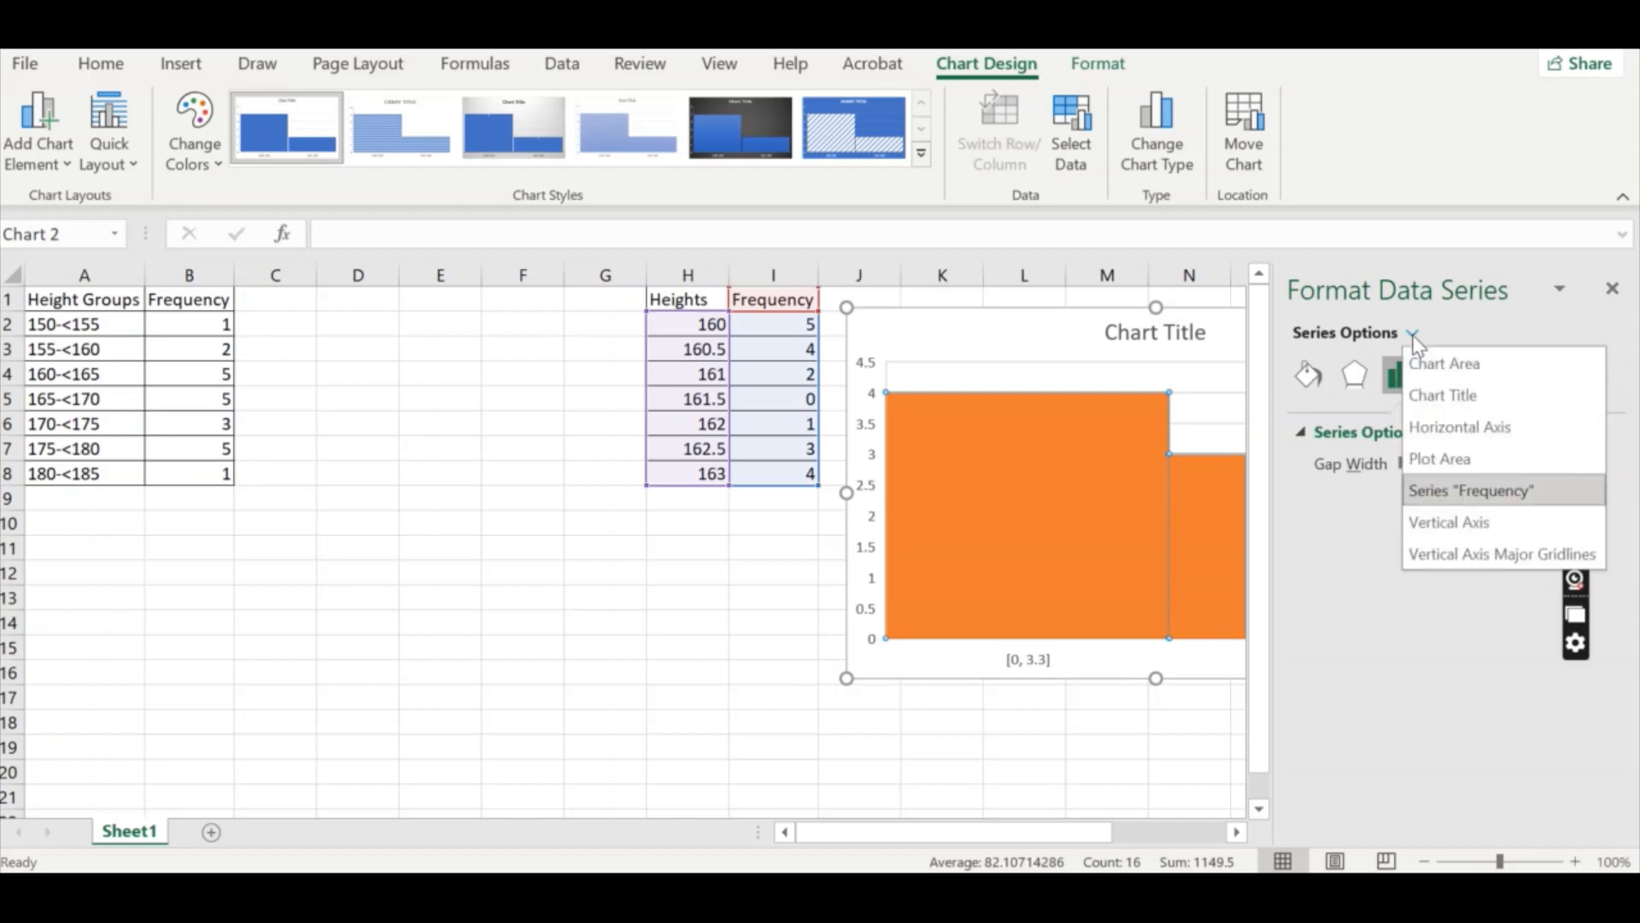
left_click(1467, 432)
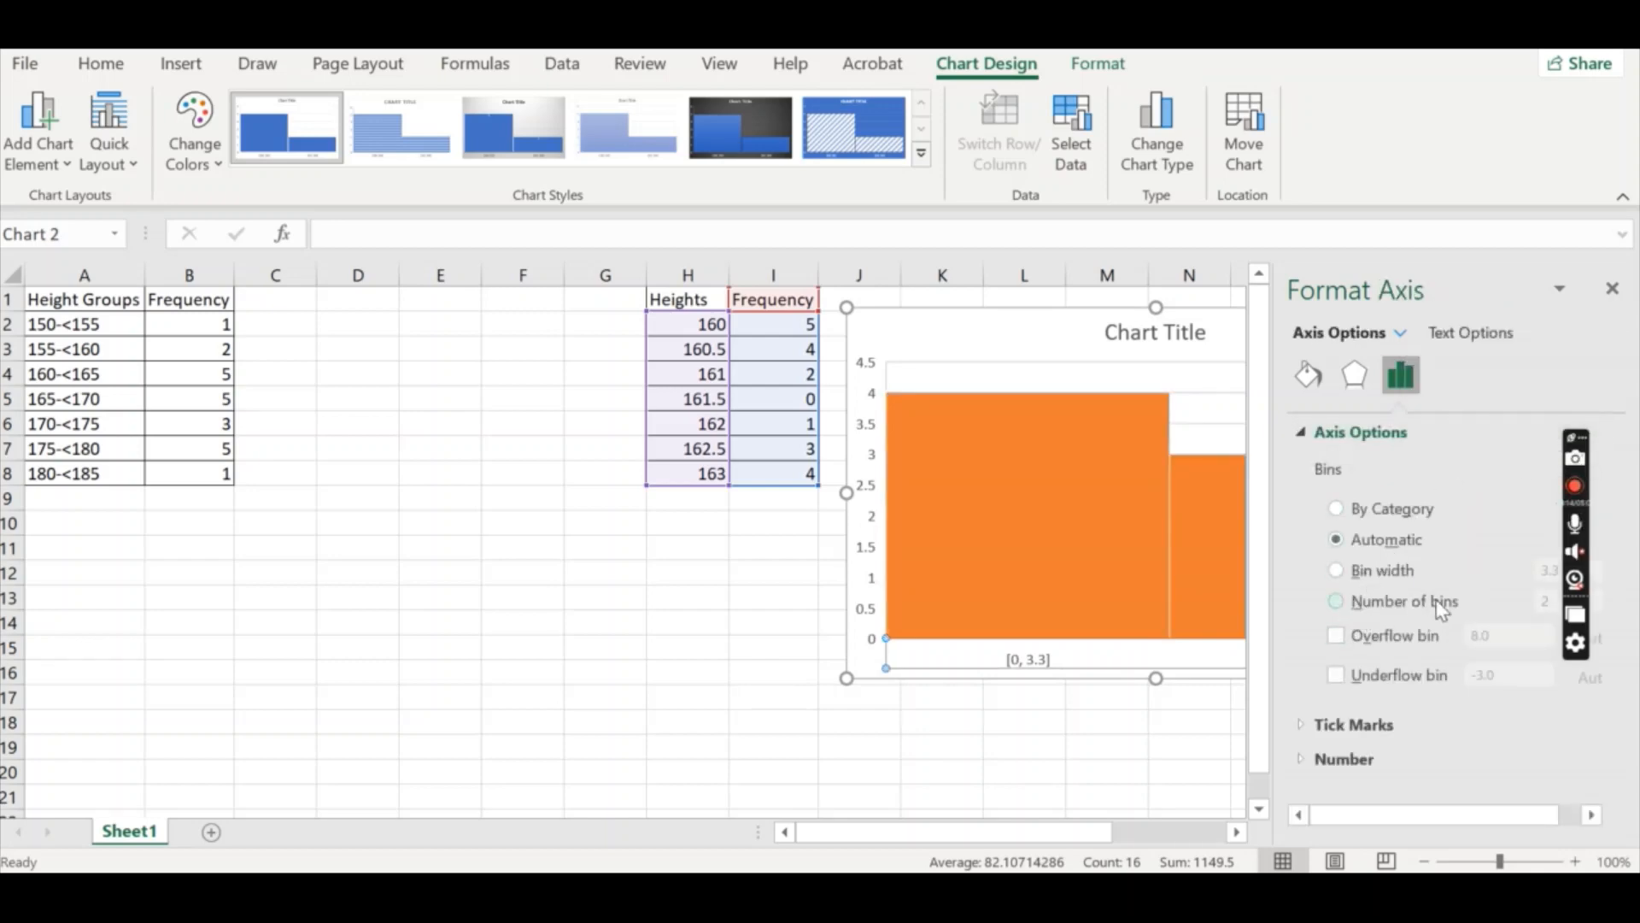
Try dividing the histogram's horizontal axis into 7 bins.
left_click(1377, 603)
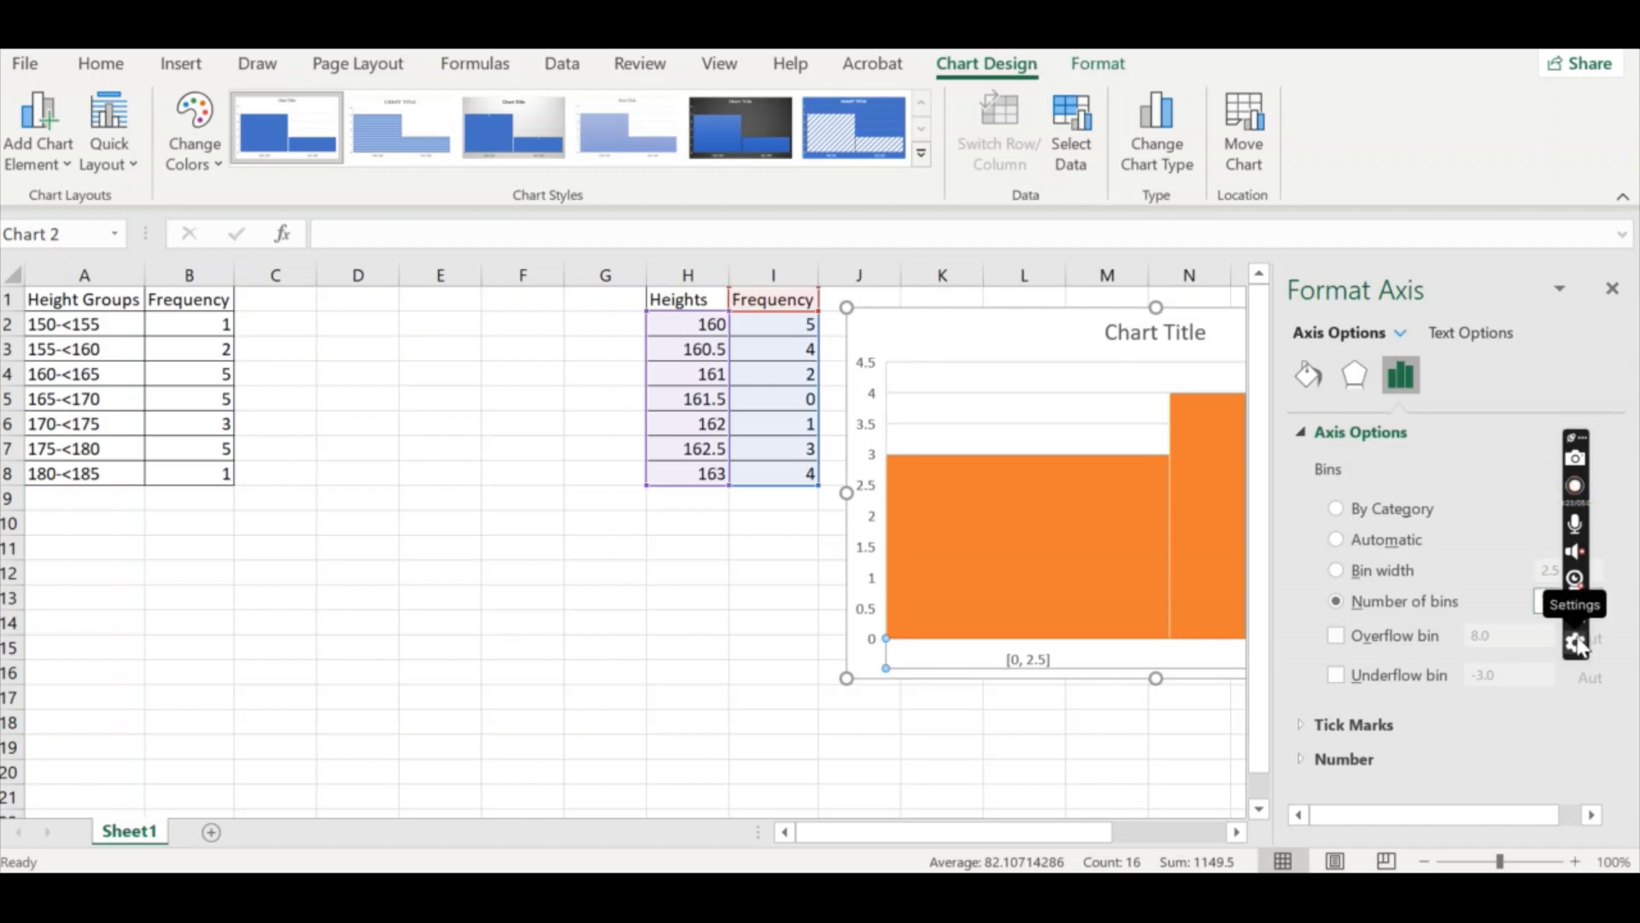
type("7")
key("Return")
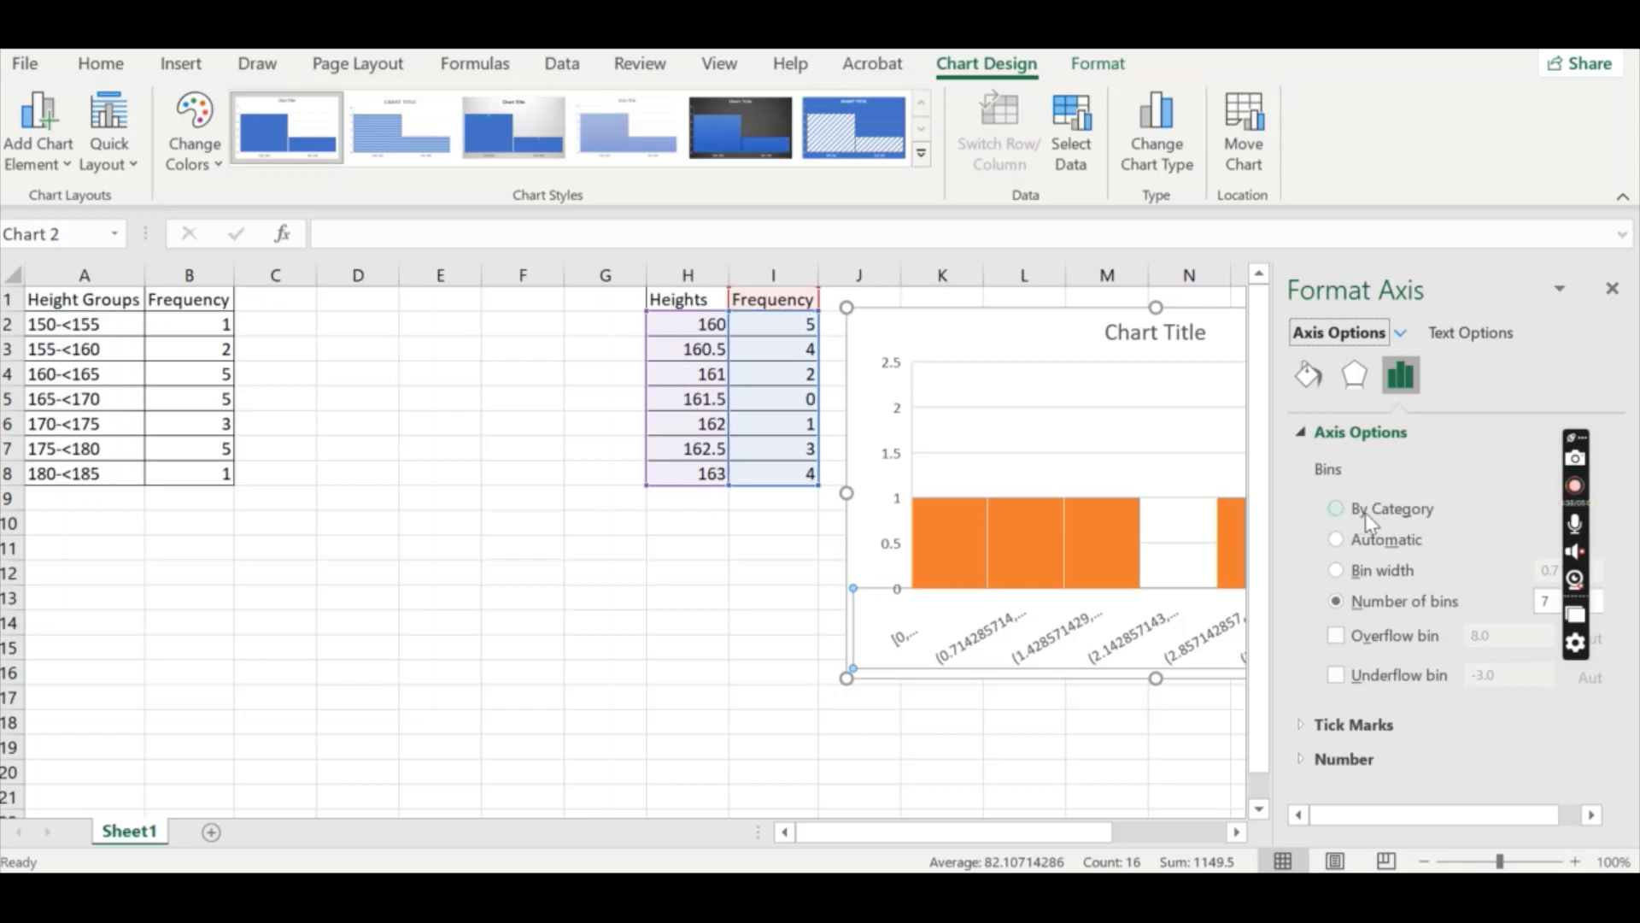
Set the horizontal axis bins to By Category and close the axis formatting options.
left_click(1336, 510)
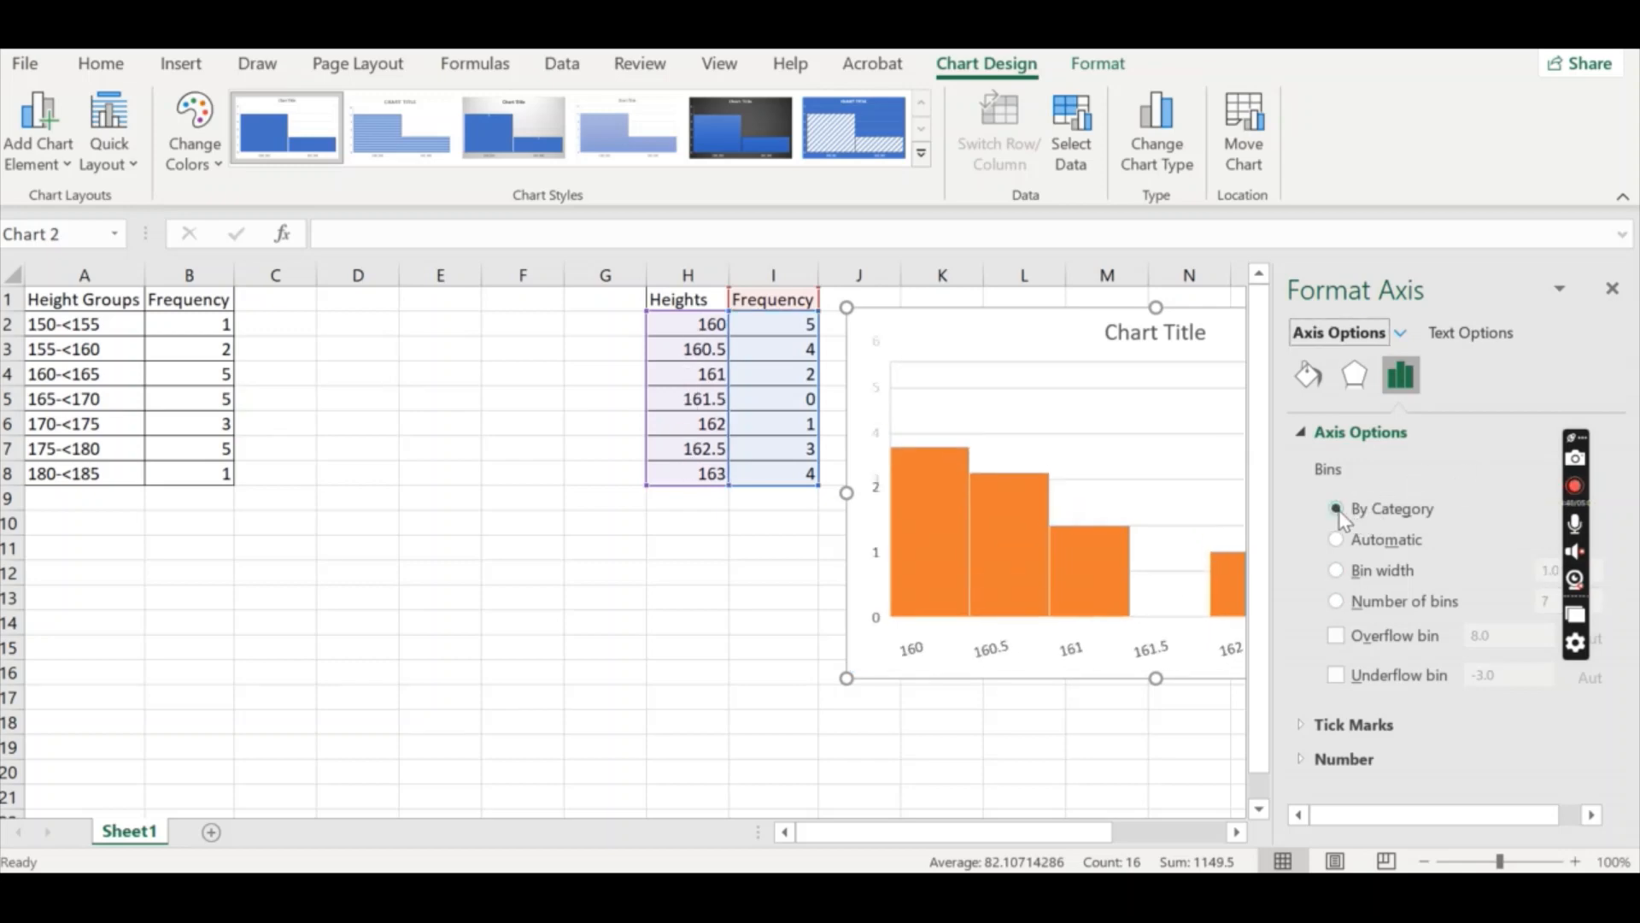
left_click(1613, 290)
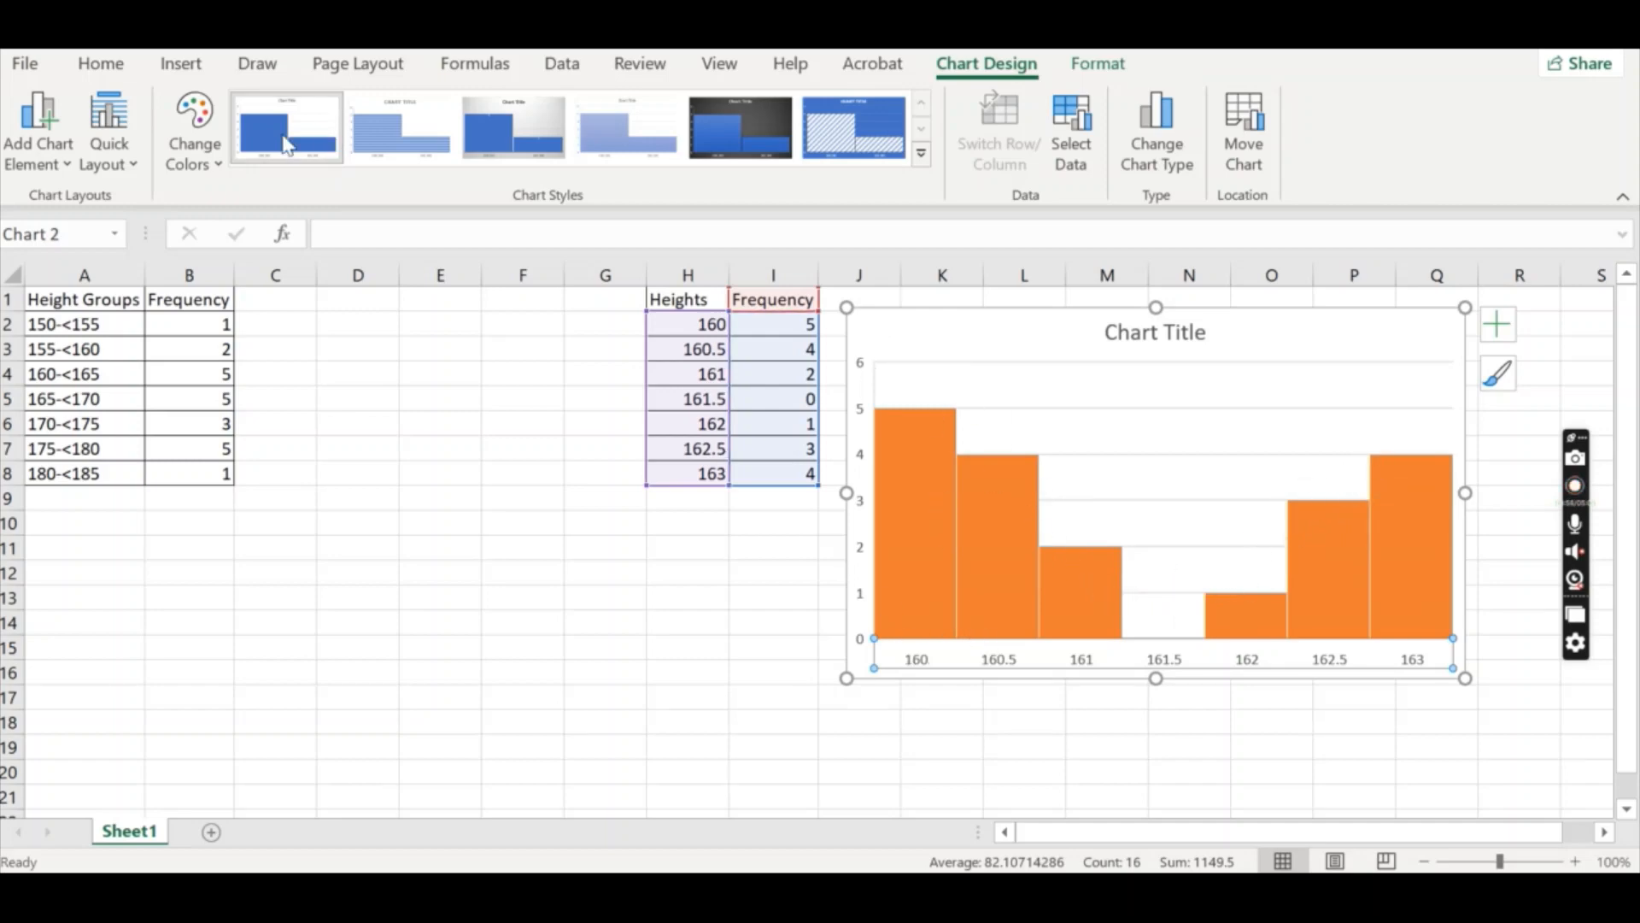
Add primary horizontal and primary vertical axis titles to the heights histogram.
left_click(54, 162)
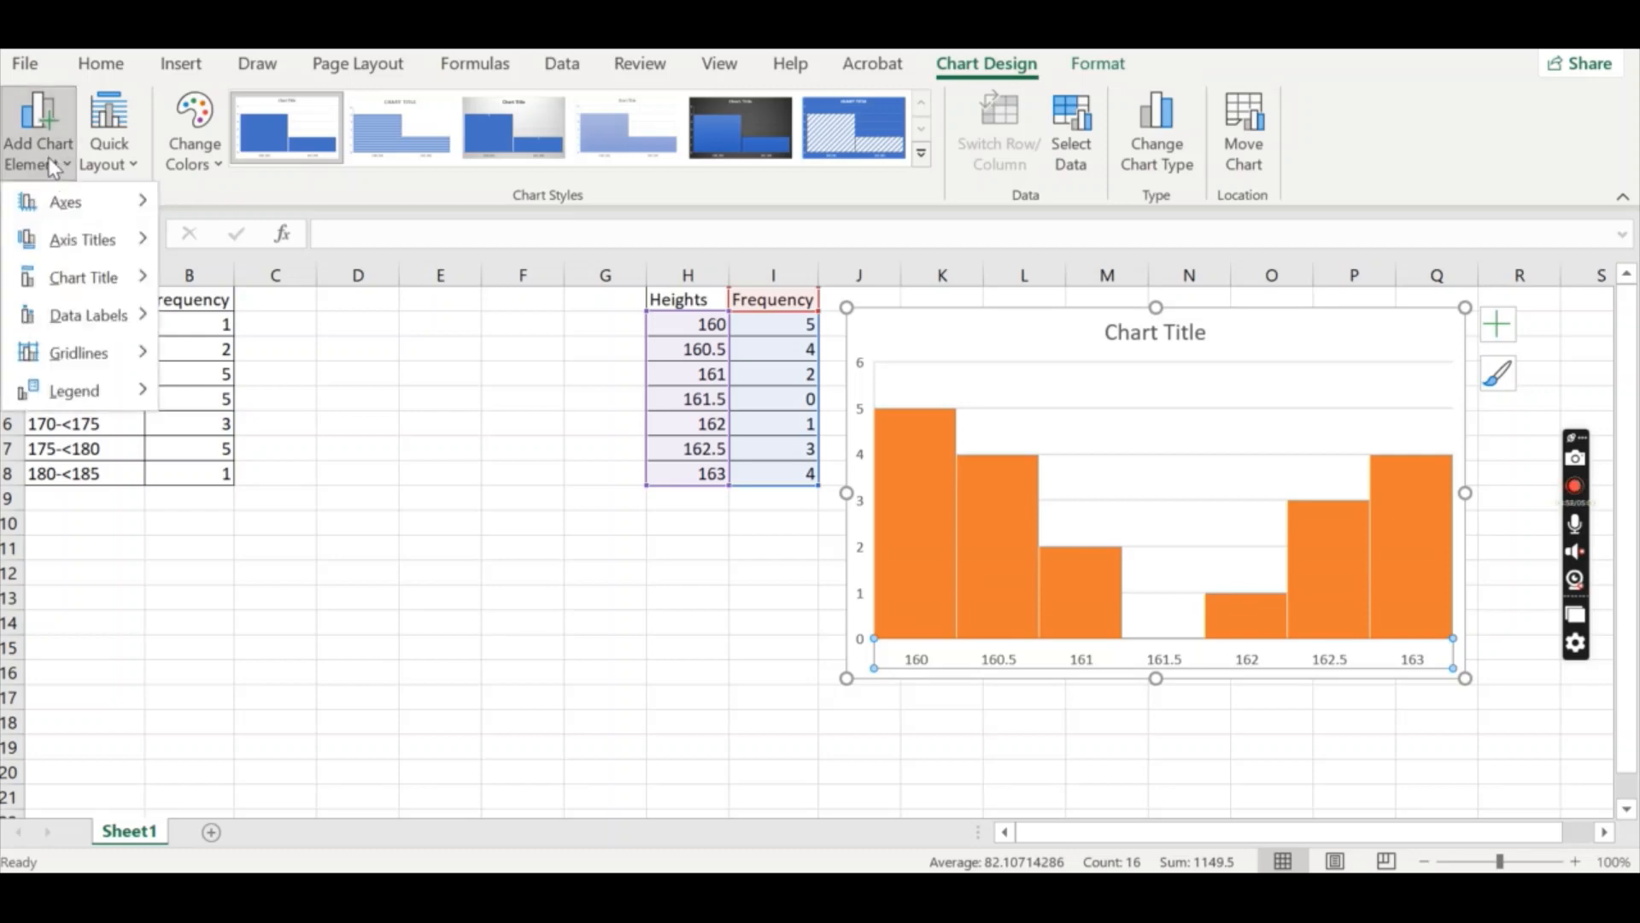
mouse_move(93, 256)
left_click(238, 257)
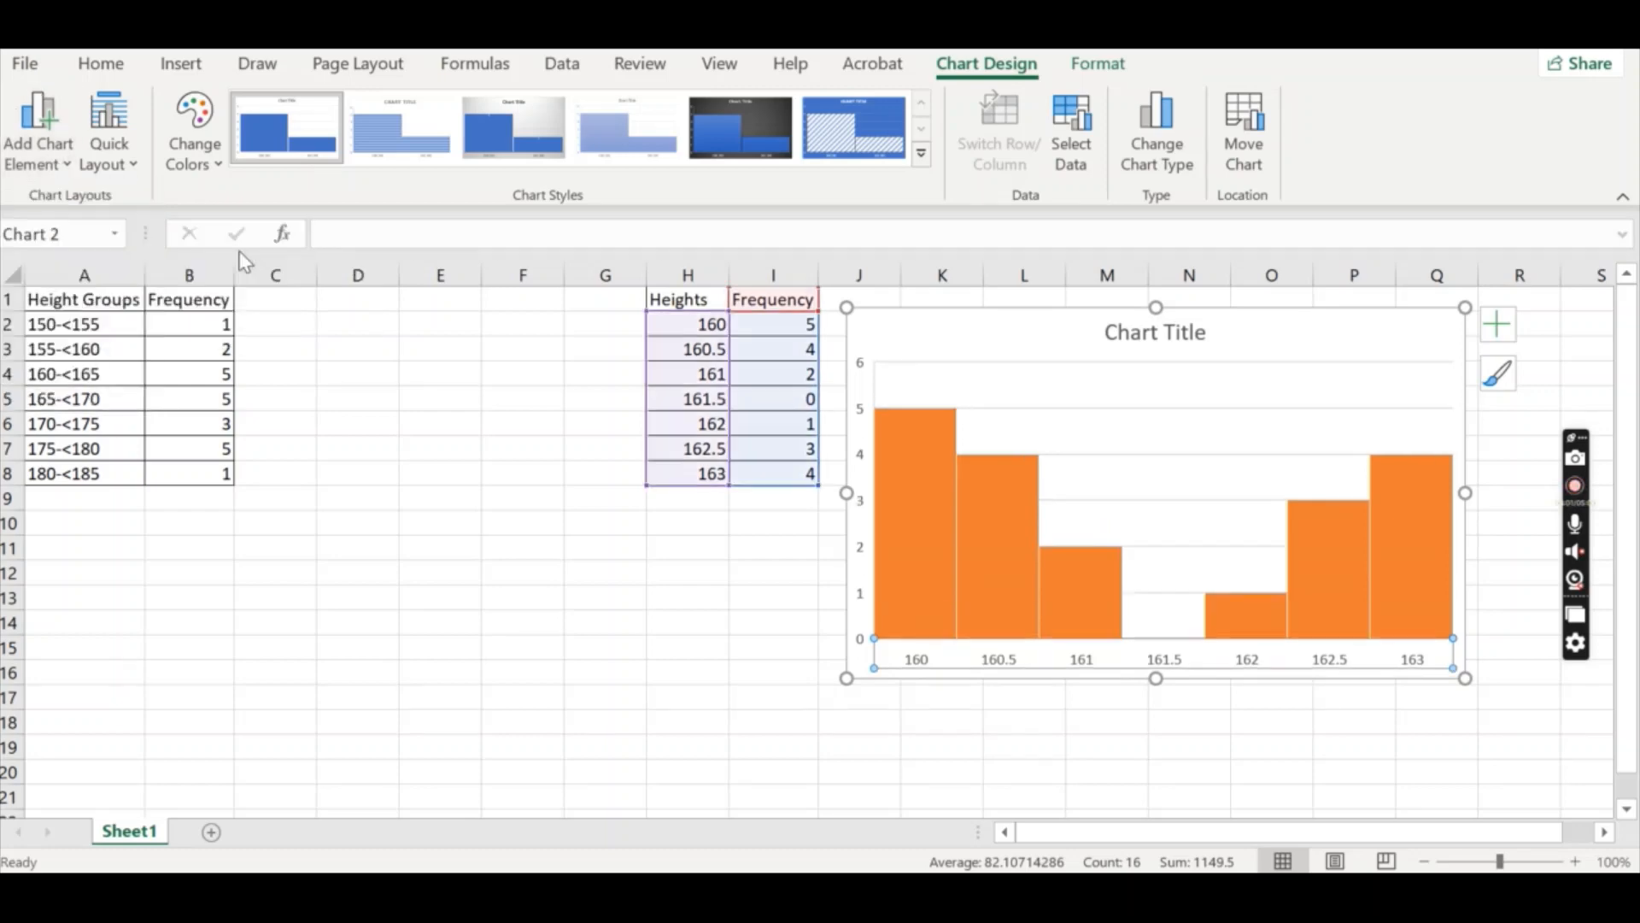
left_click(44, 156)
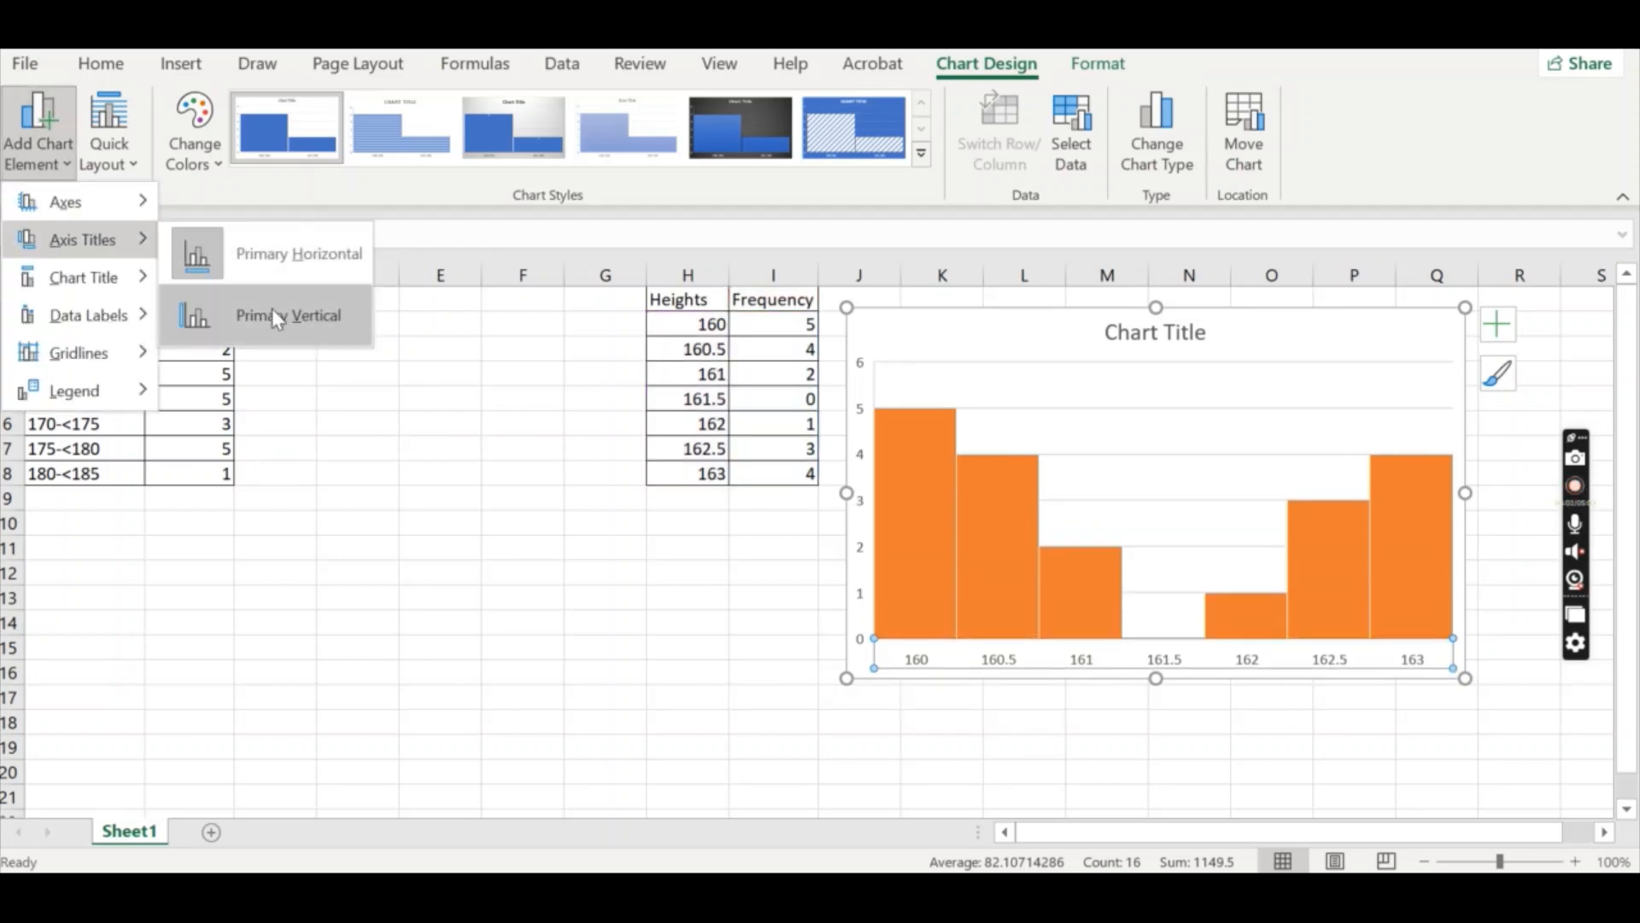
left_click(272, 311)
left_click(1181, 664)
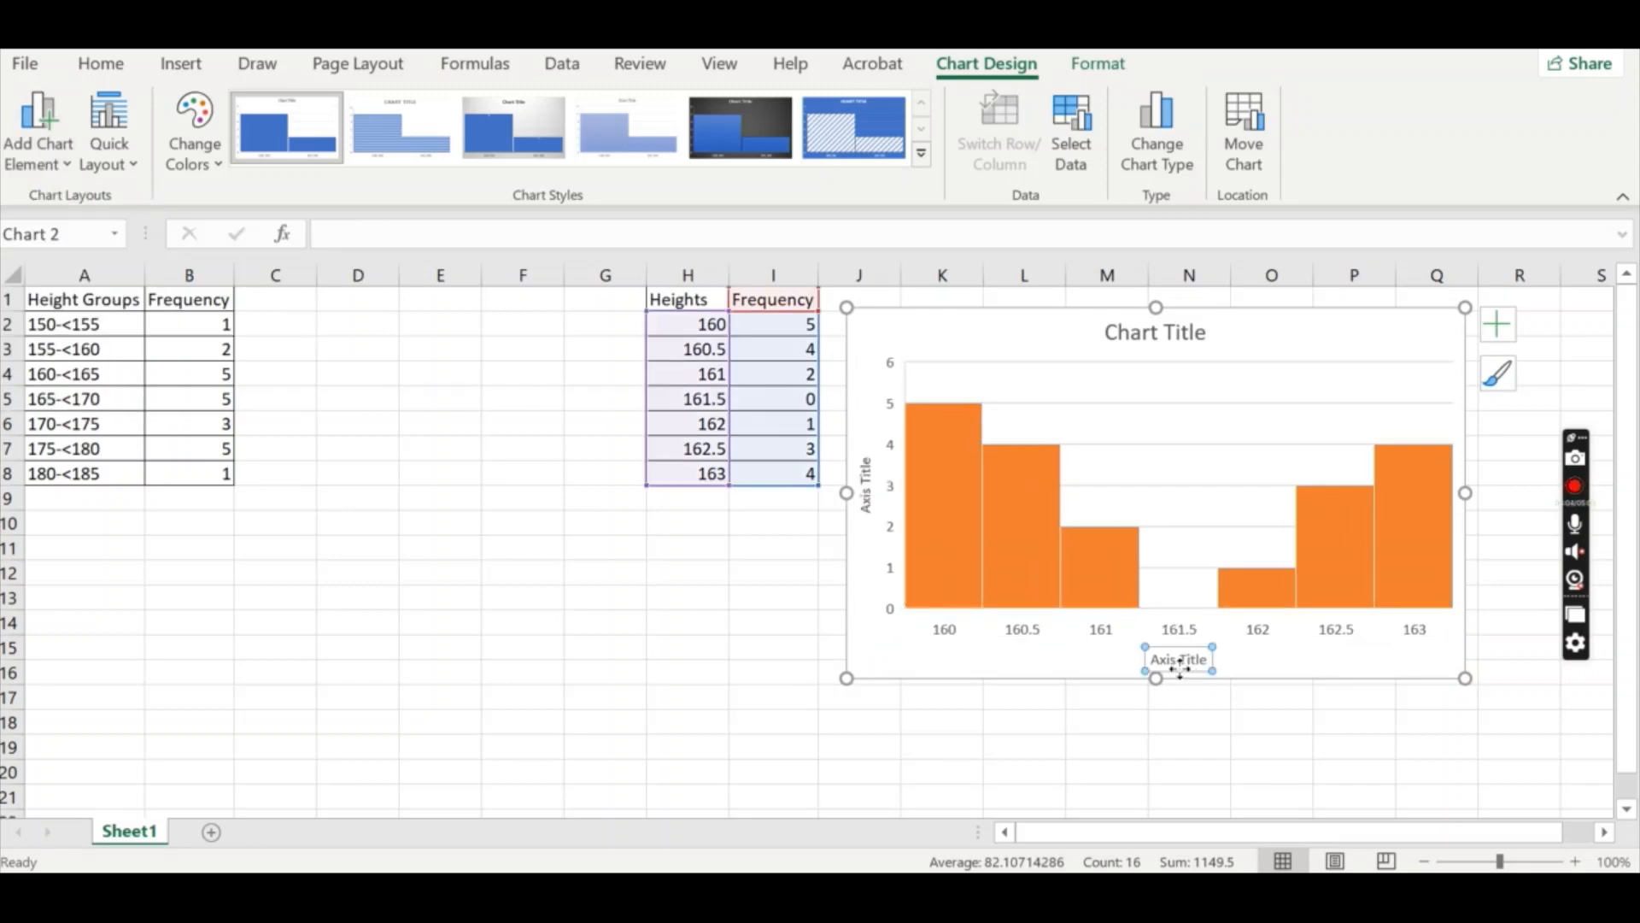
left_click(867, 488)
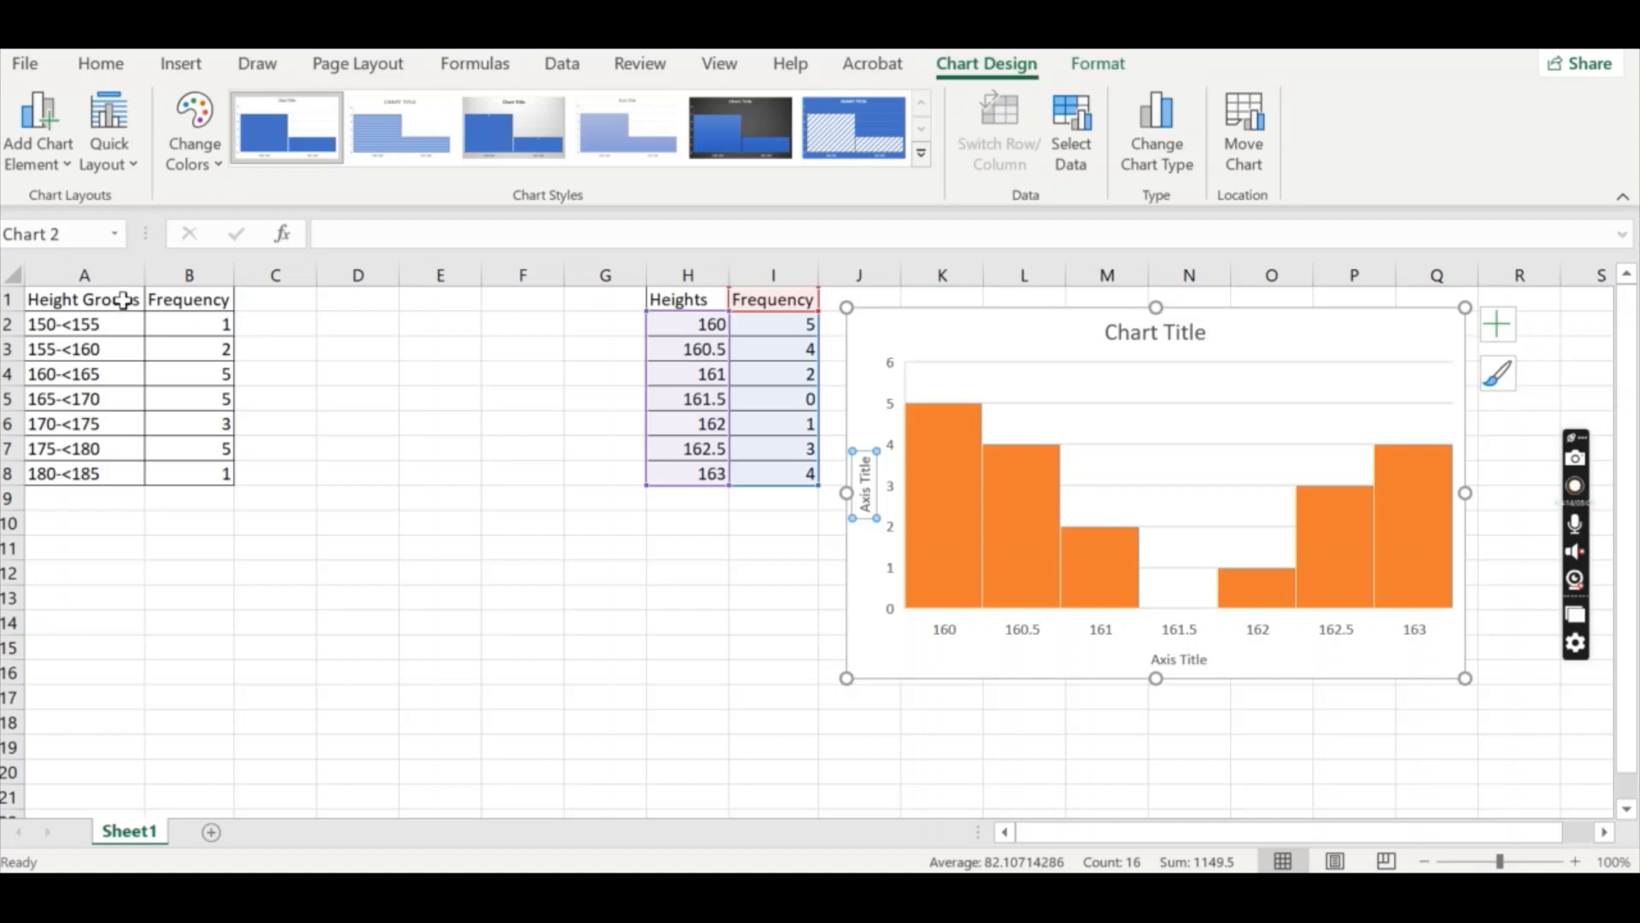
Insert a histogram from the Height Groups data in A1:B8, then shrink and place it between the two tables.
left_click_drag(125, 299, 185, 469)
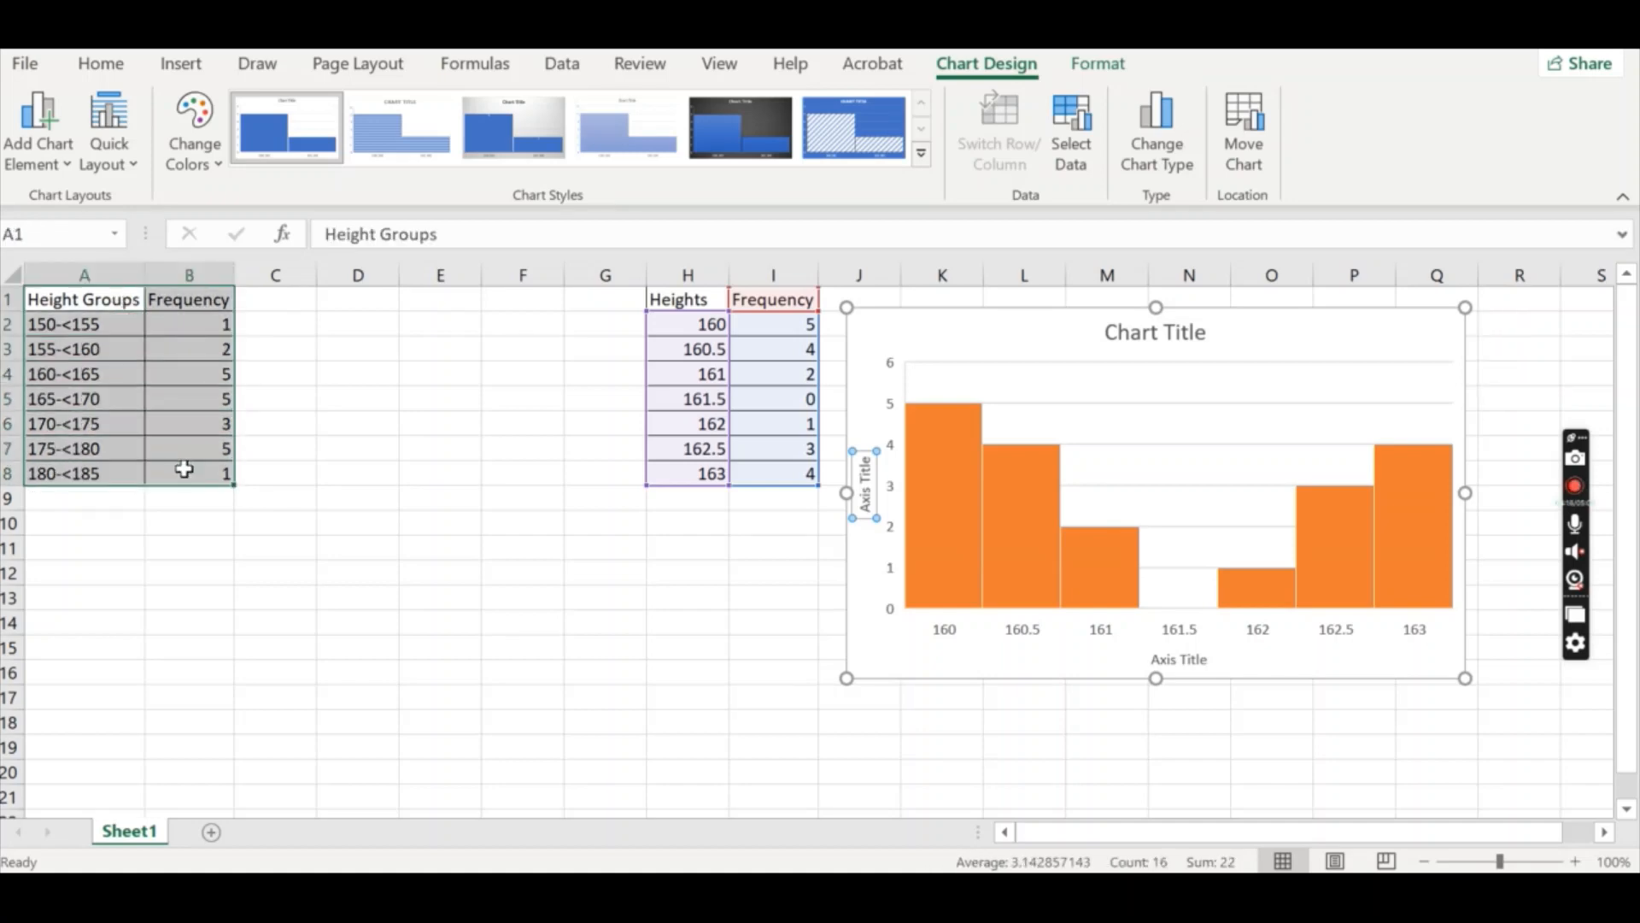
left_click(186, 76)
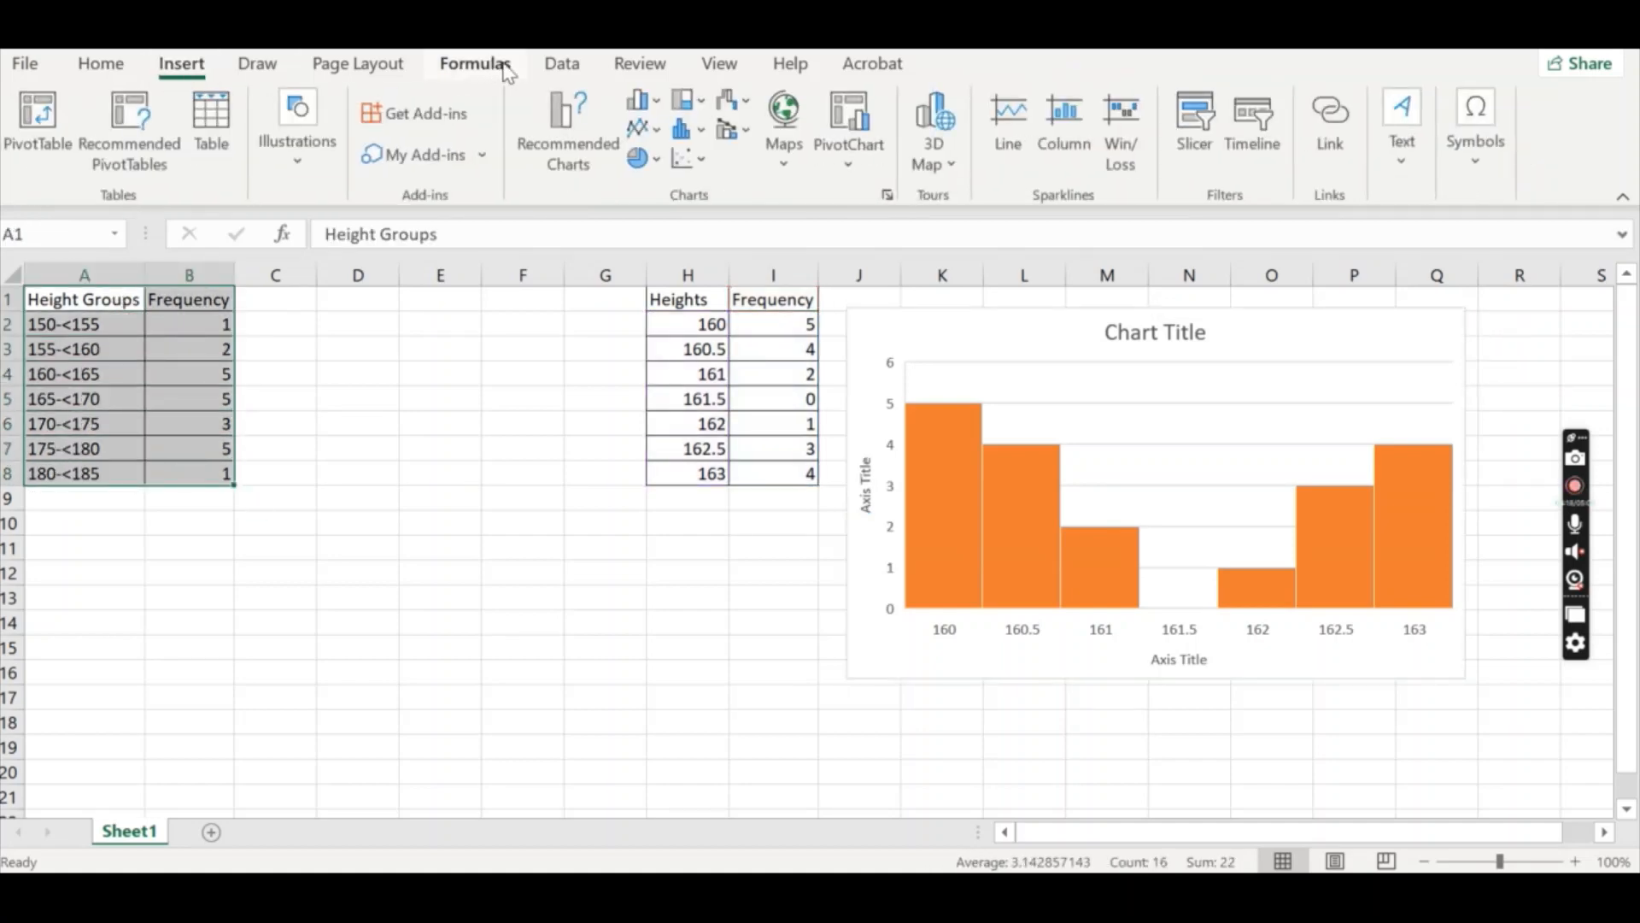
left_click(698, 140)
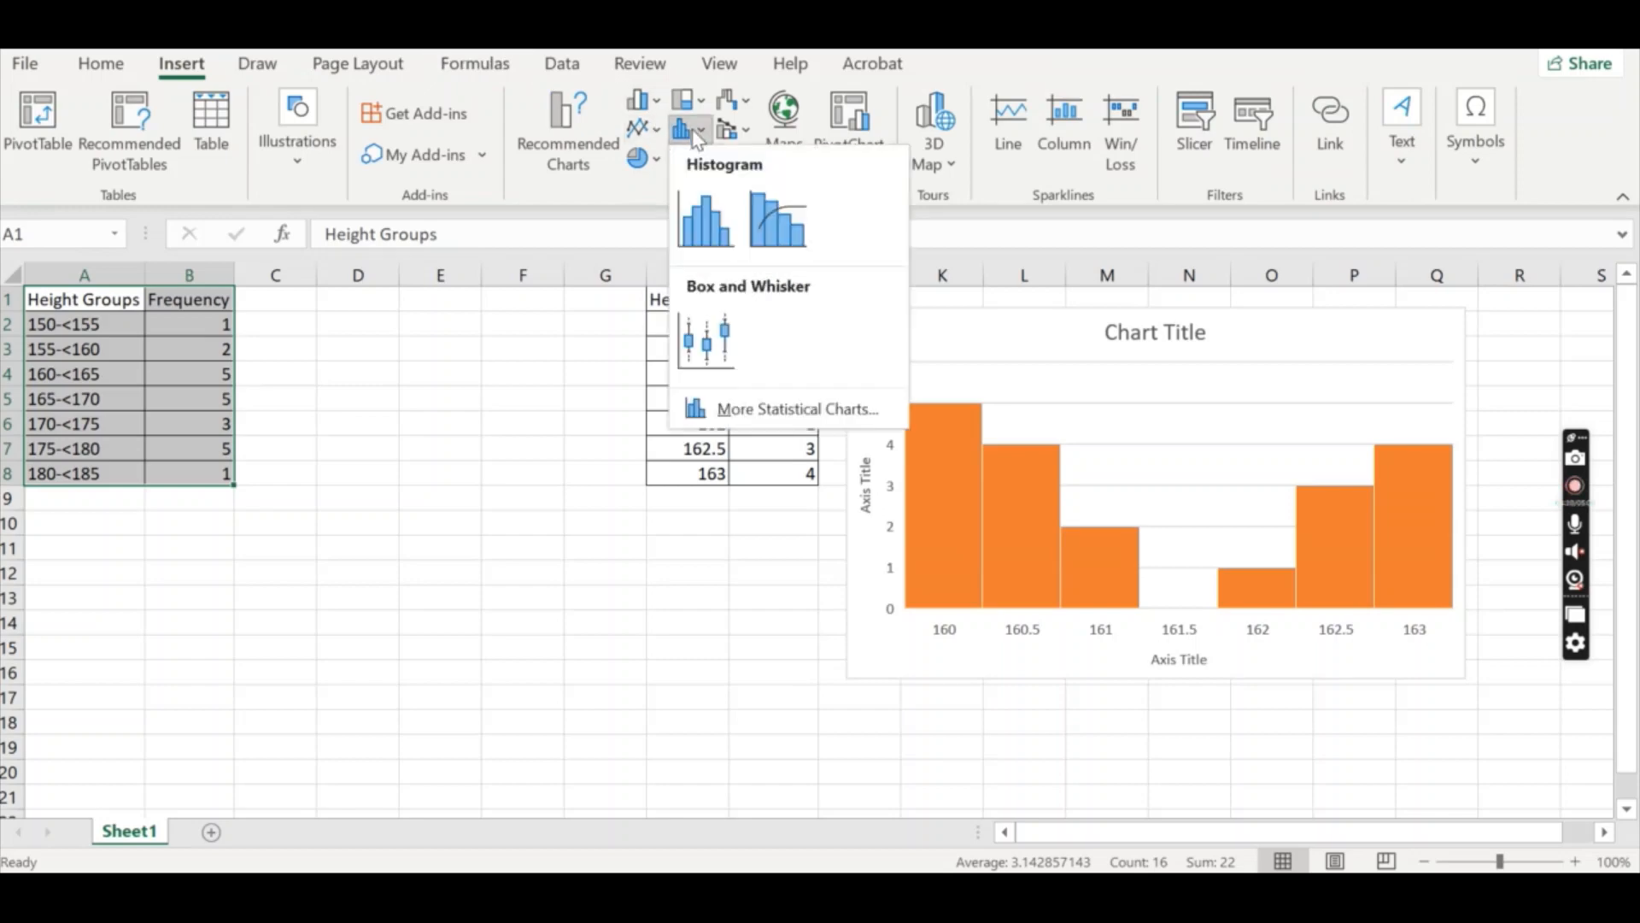
left_click(707, 229)
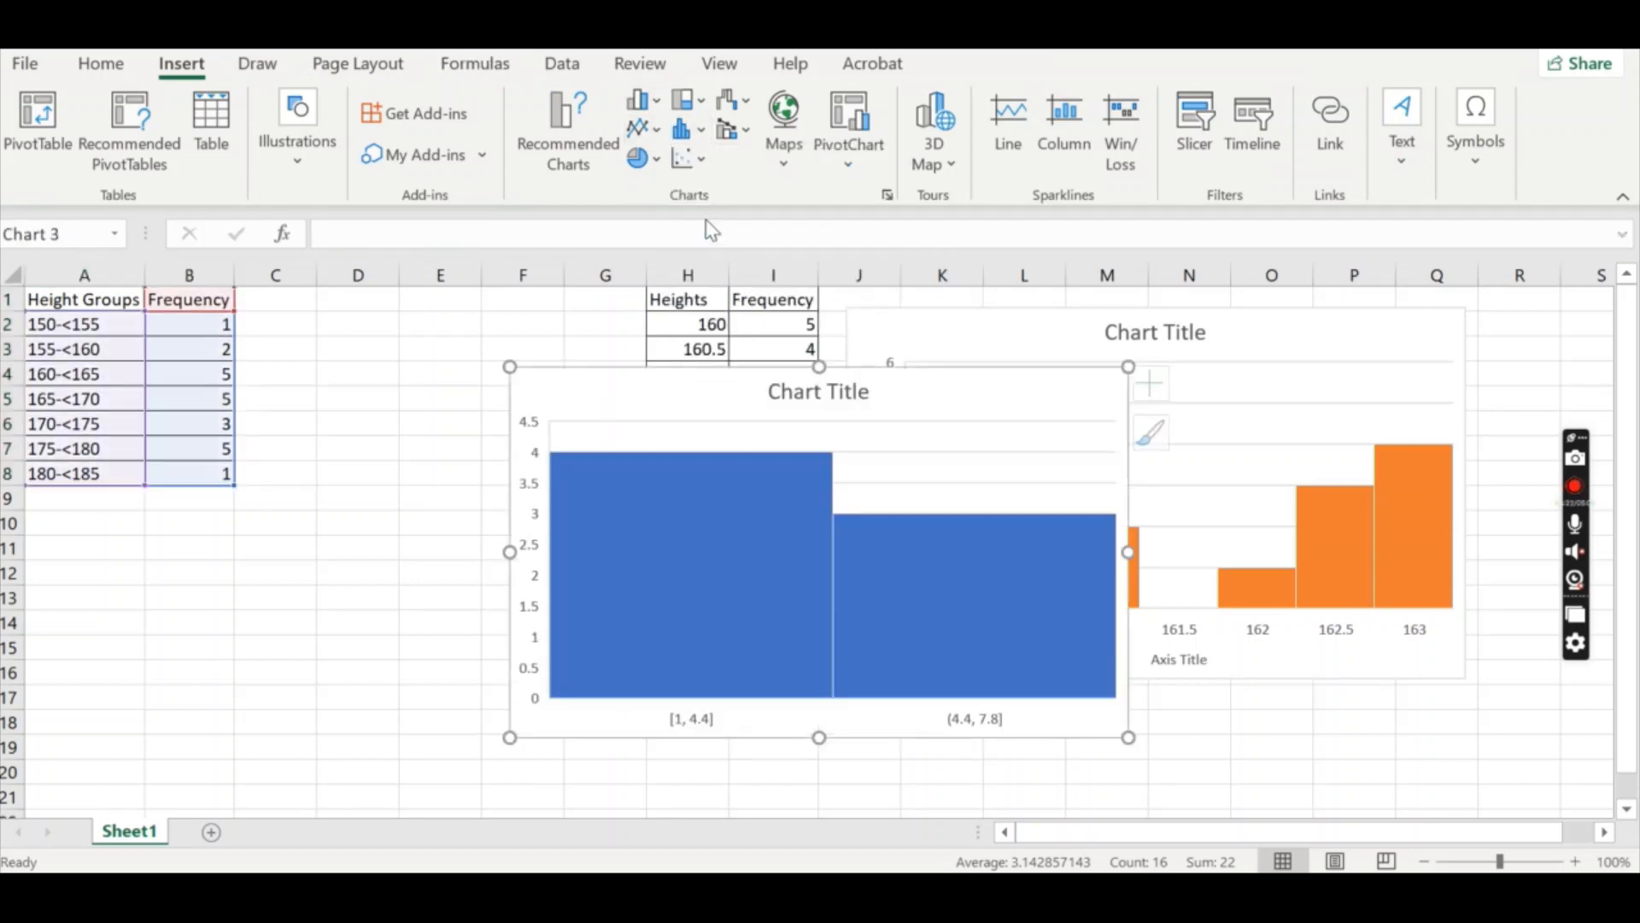
left_click_drag(721, 392, 488, 343)
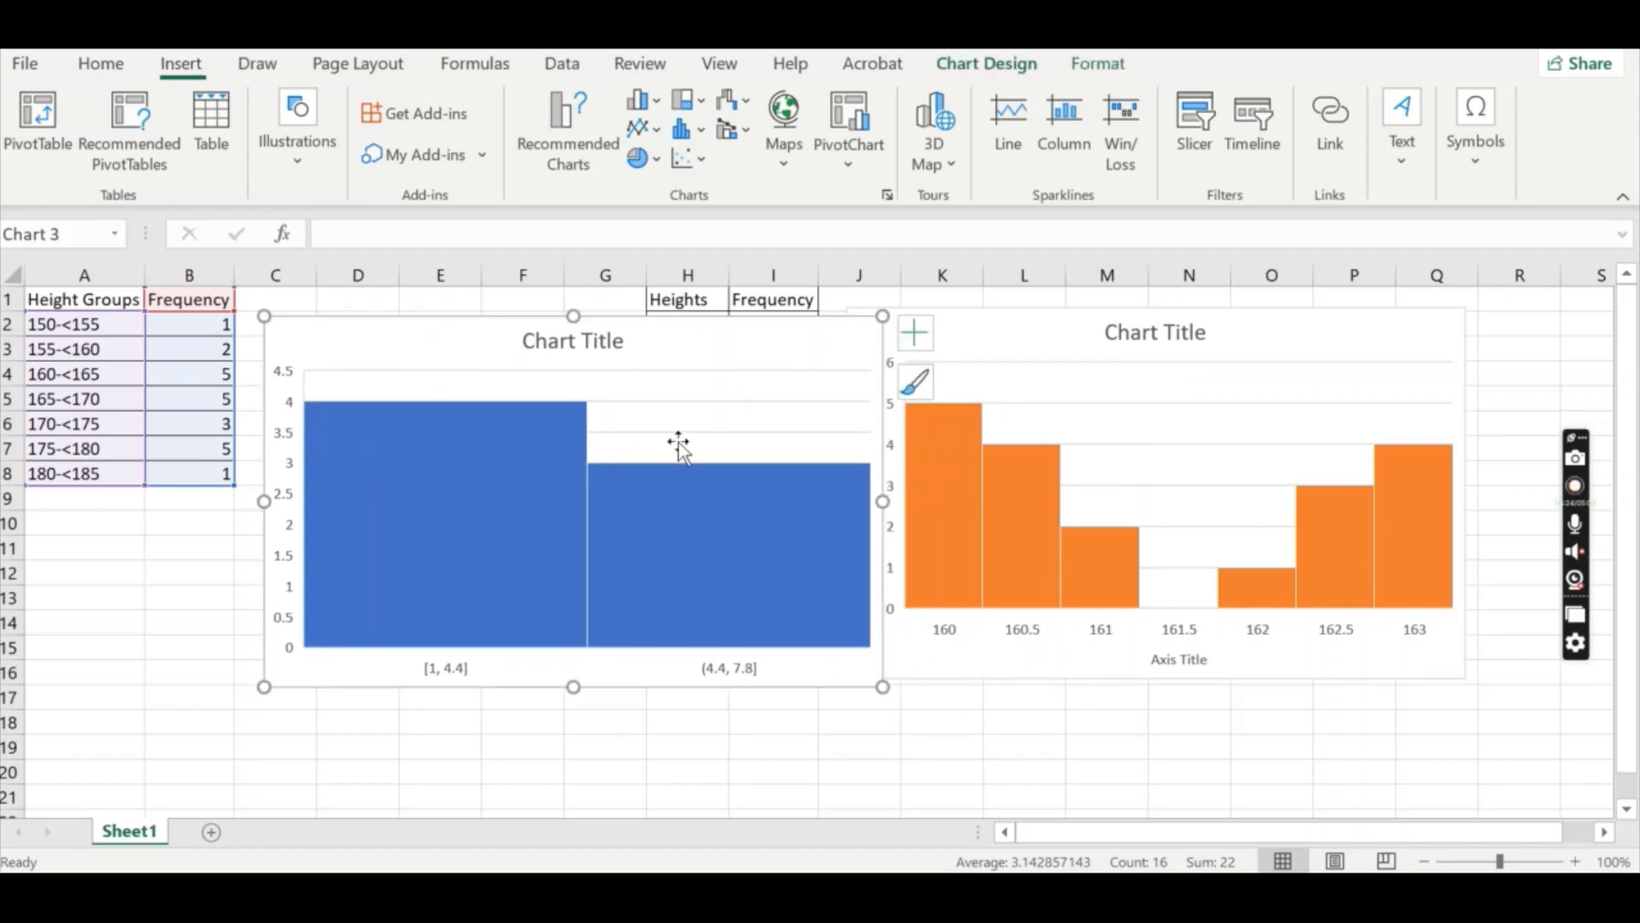
left_click_drag(883, 688, 636, 594)
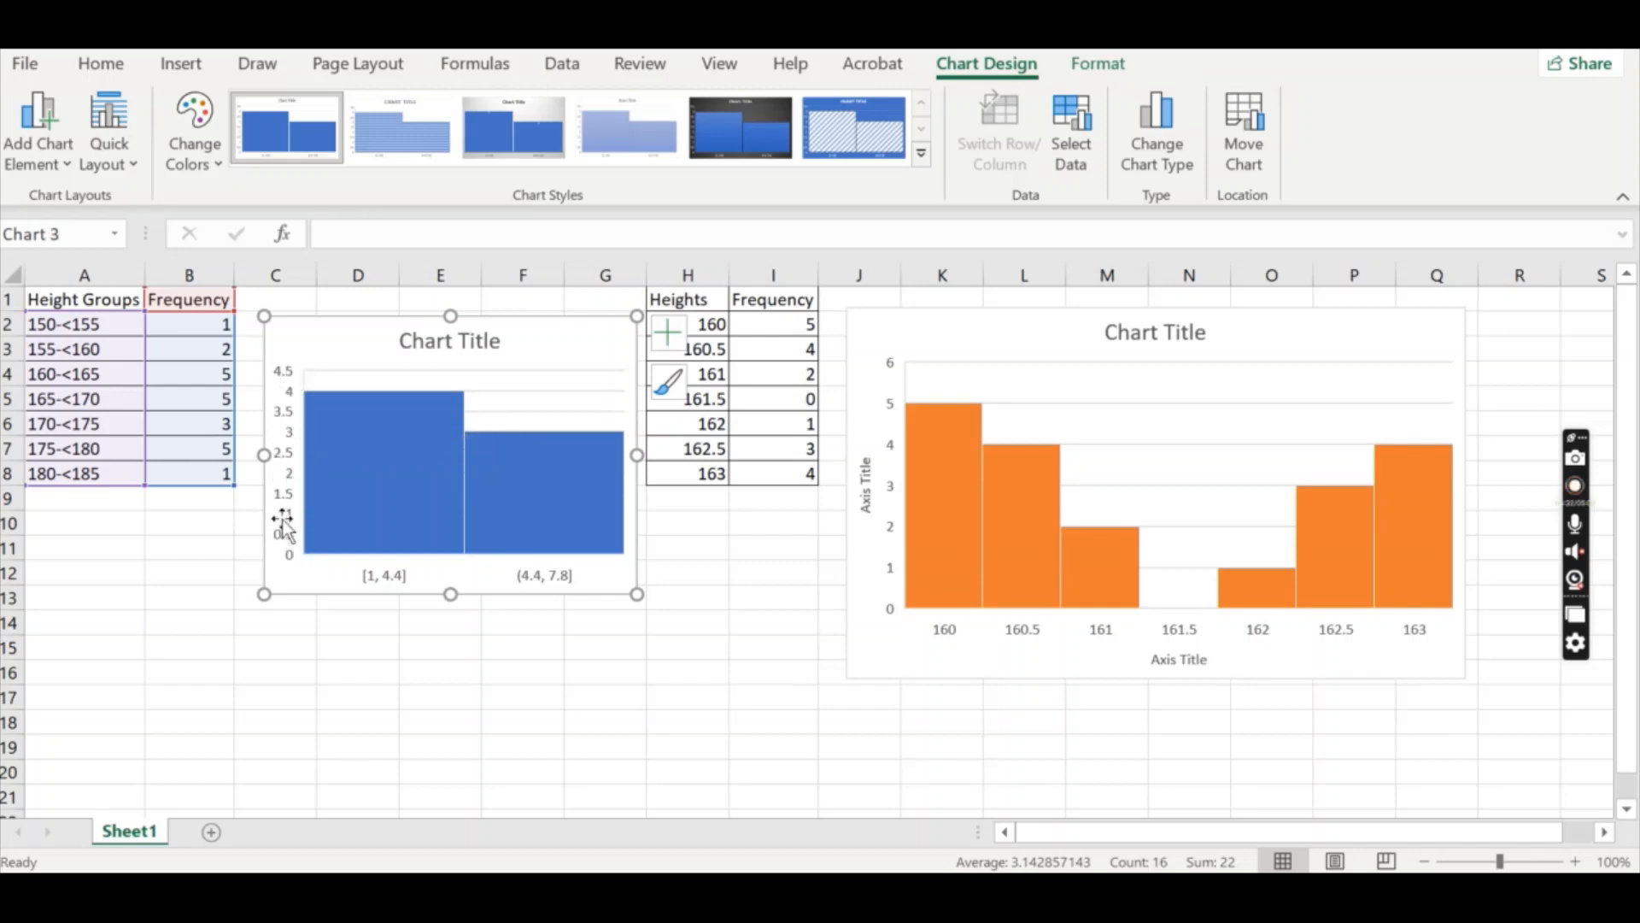
Open the horizontal axis formatting options of the Height Groups histogram.
right_click(423, 453)
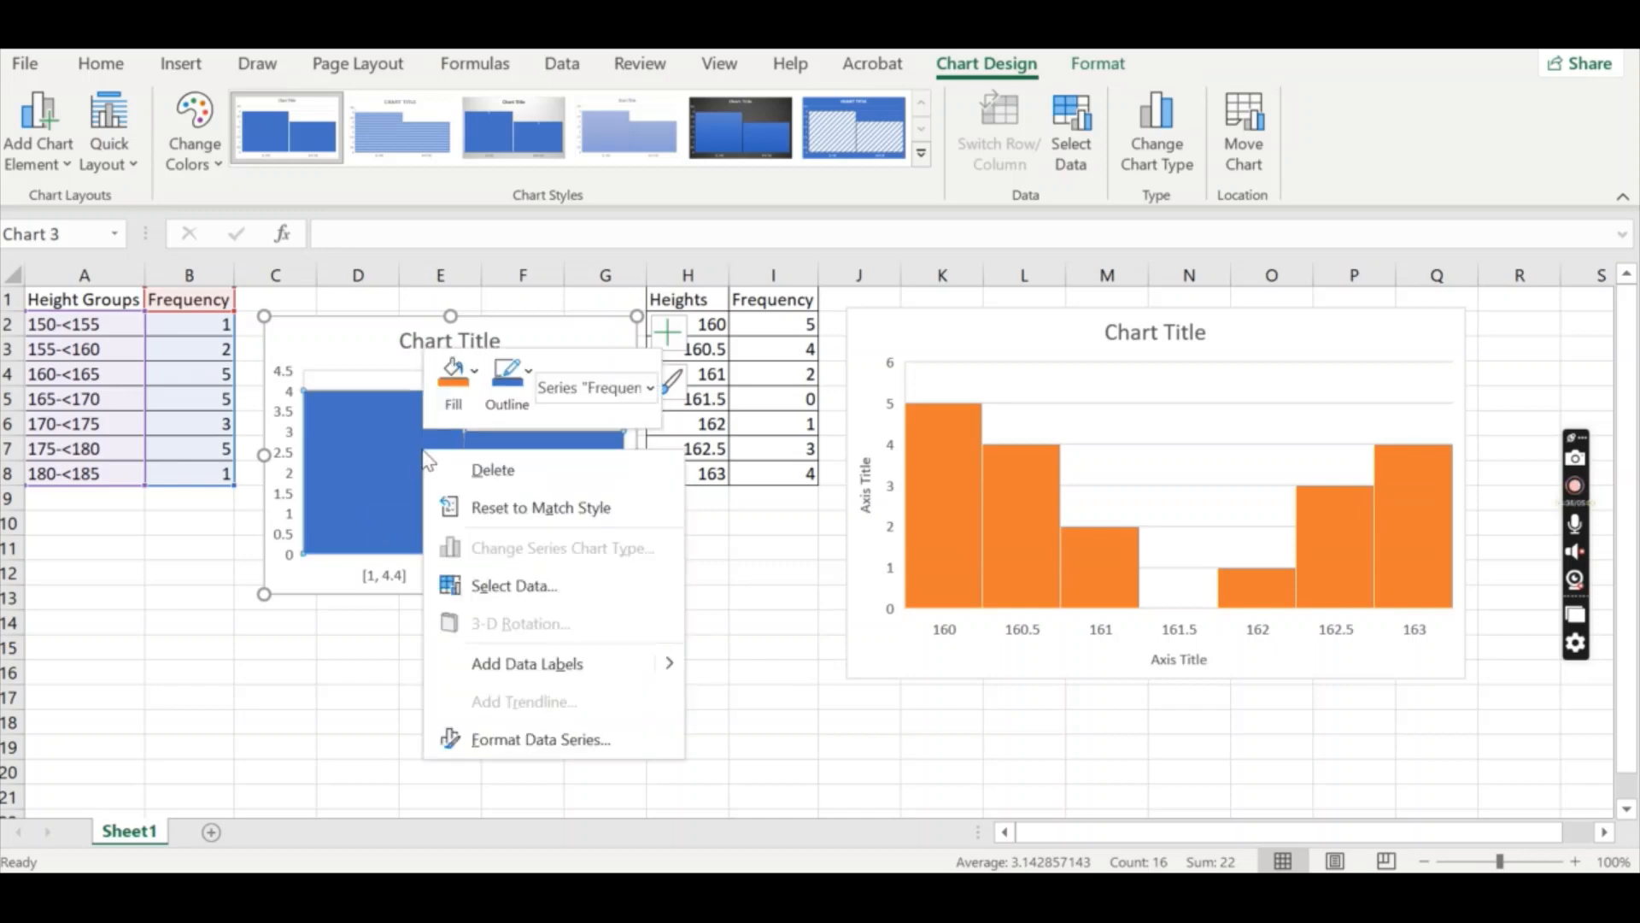
left_click(558, 736)
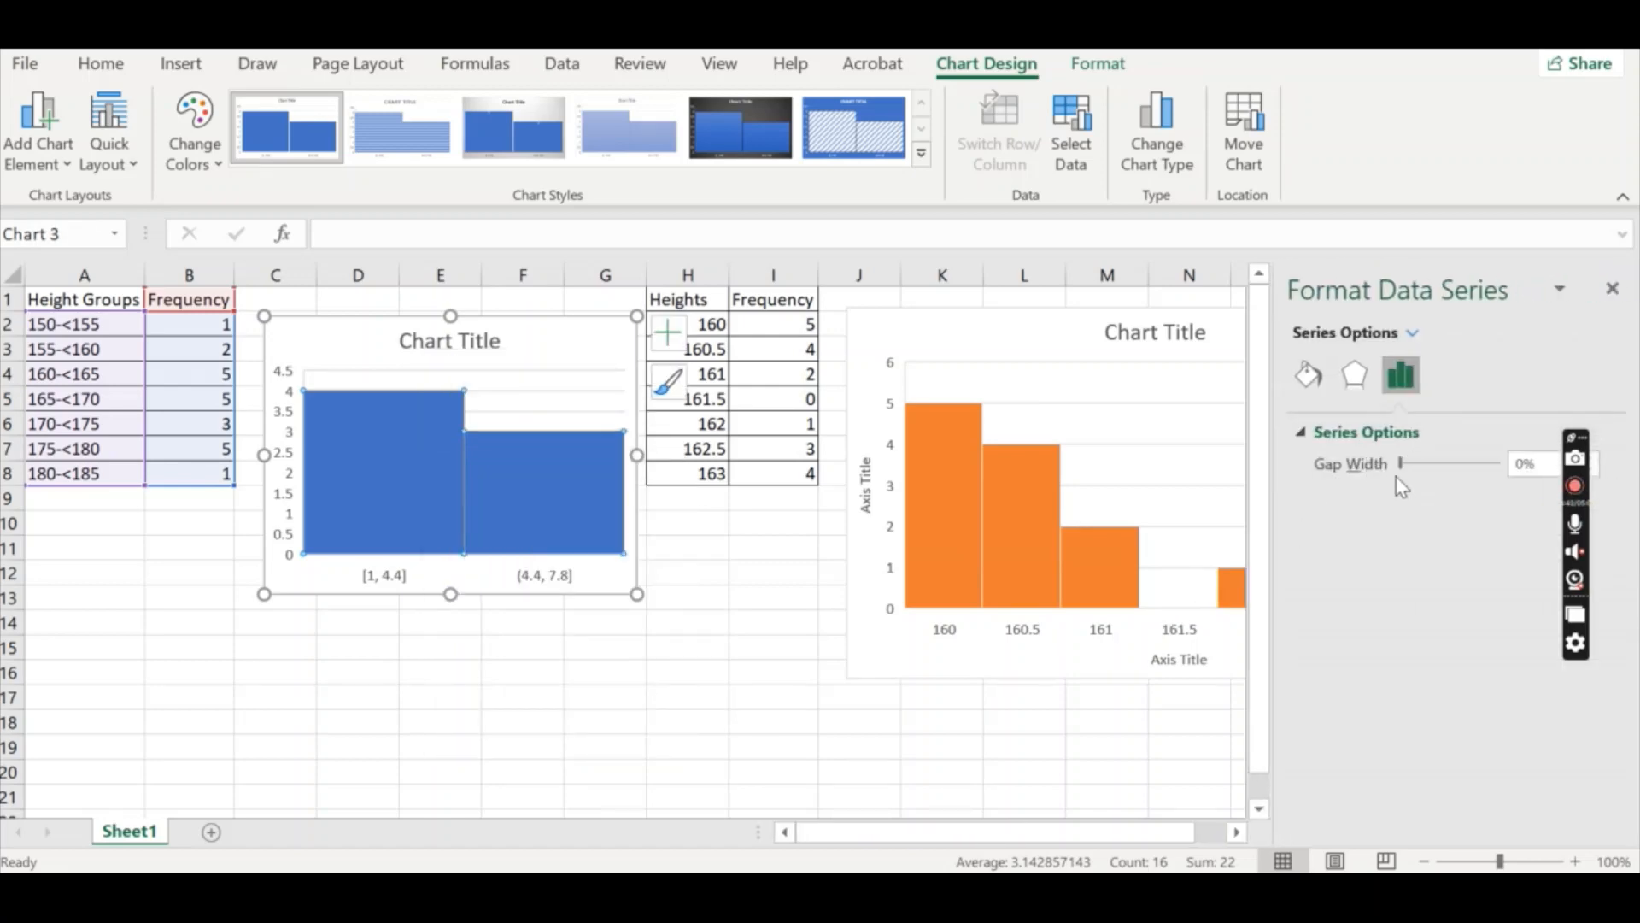
left_click(1409, 335)
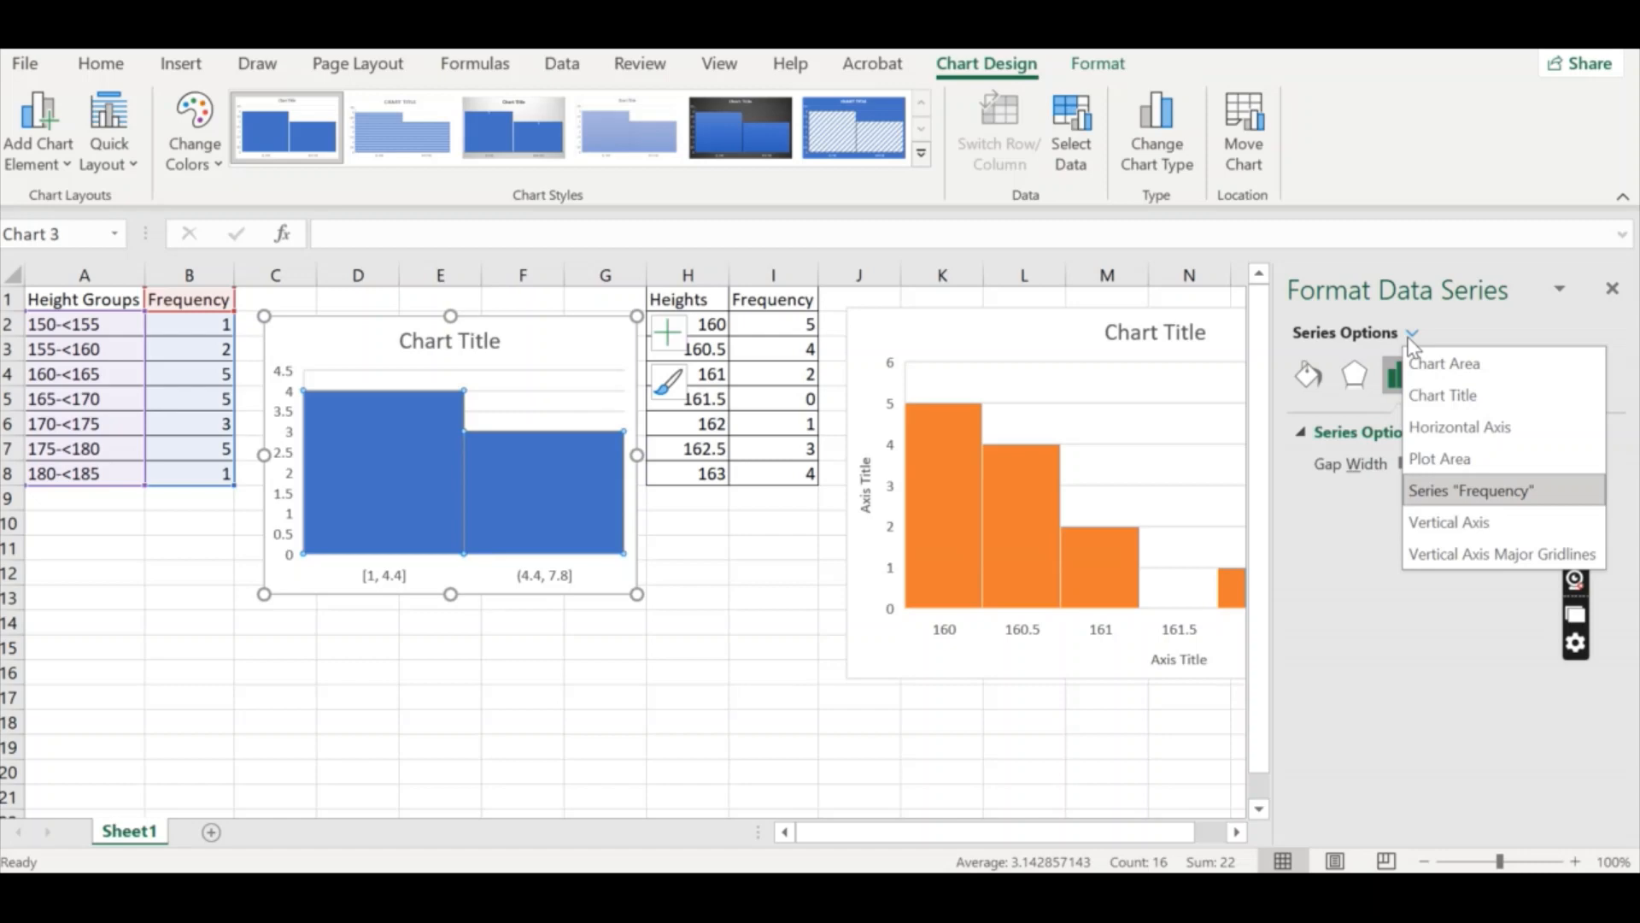
left_click(1462, 427)
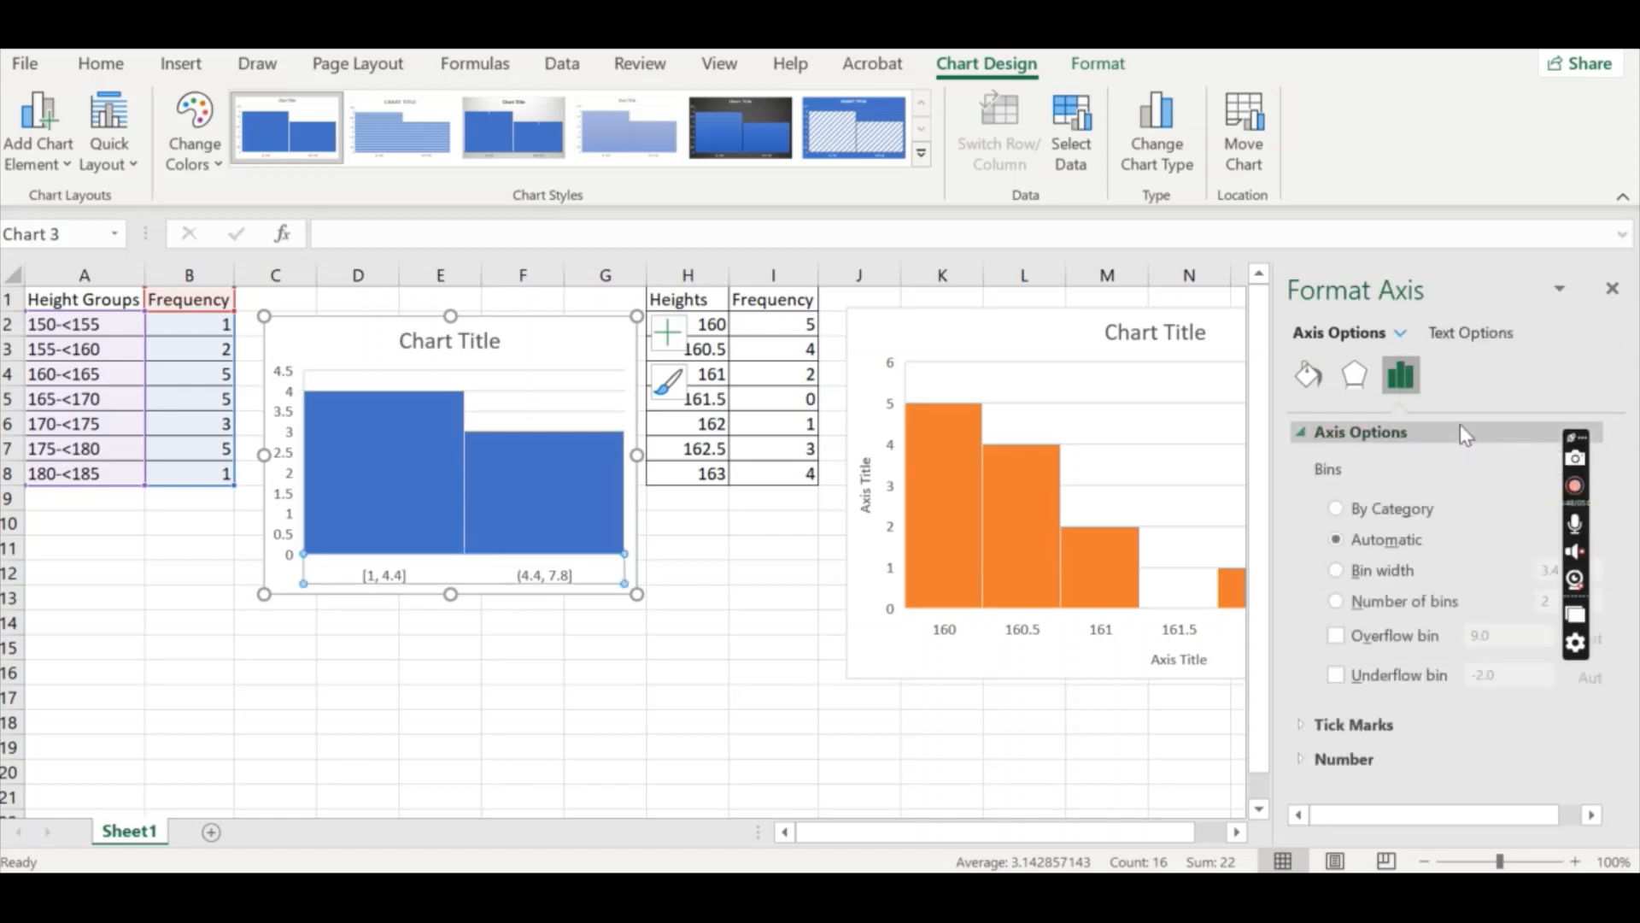
Try dividing the Height Groups histogram's horizontal axis into 7 bins.
left_click(1336, 602)
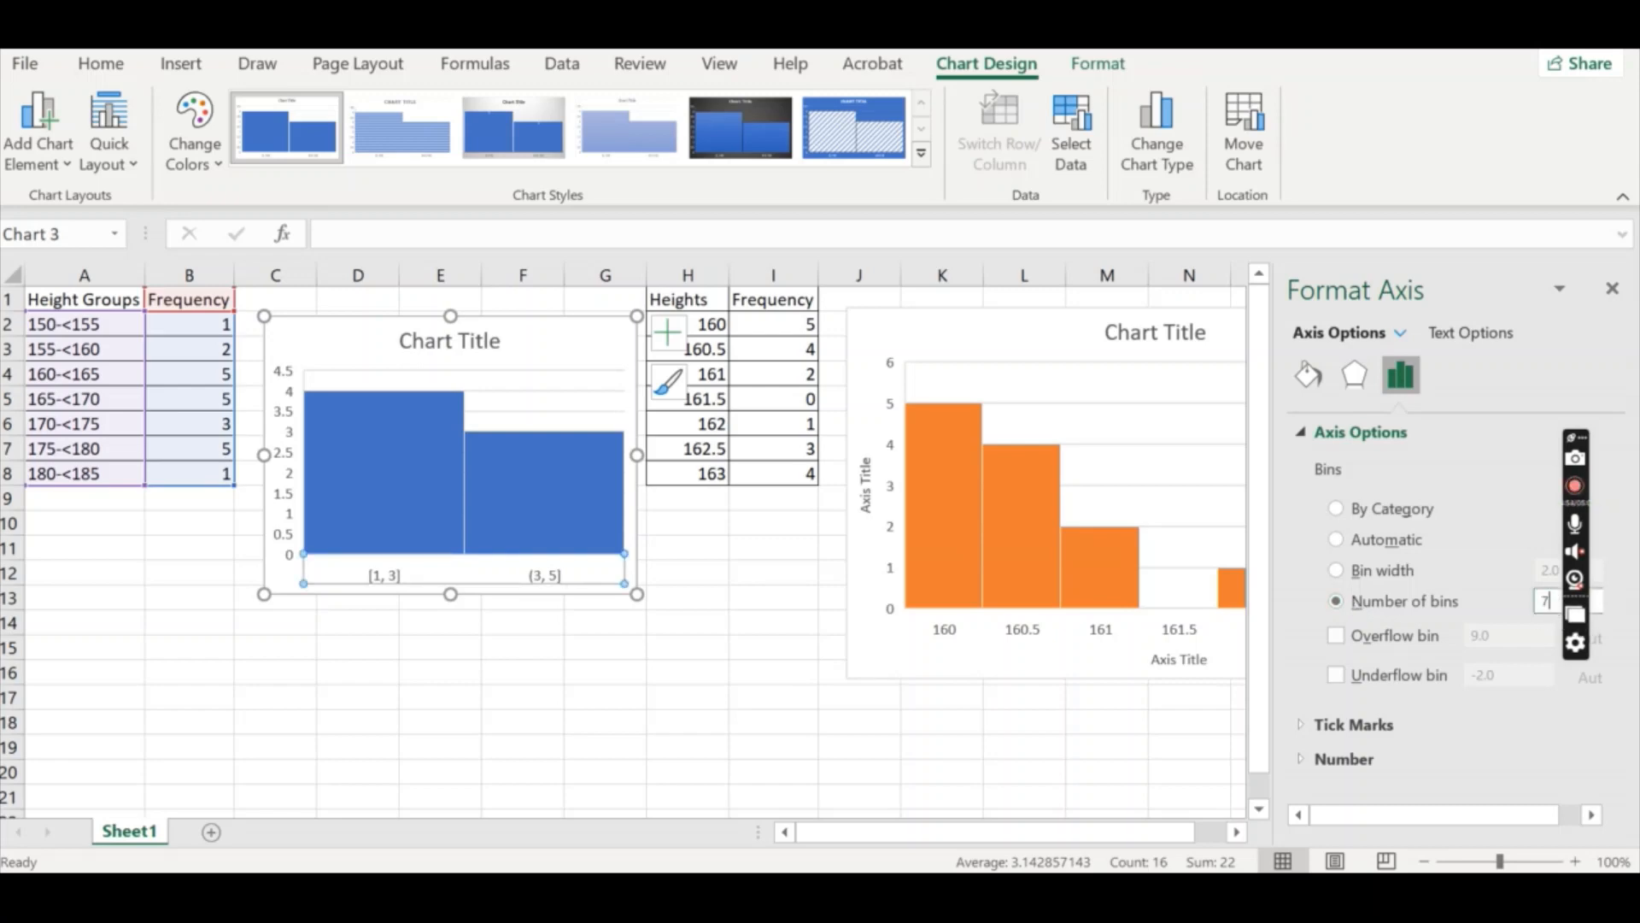
type("7")
key("Return")
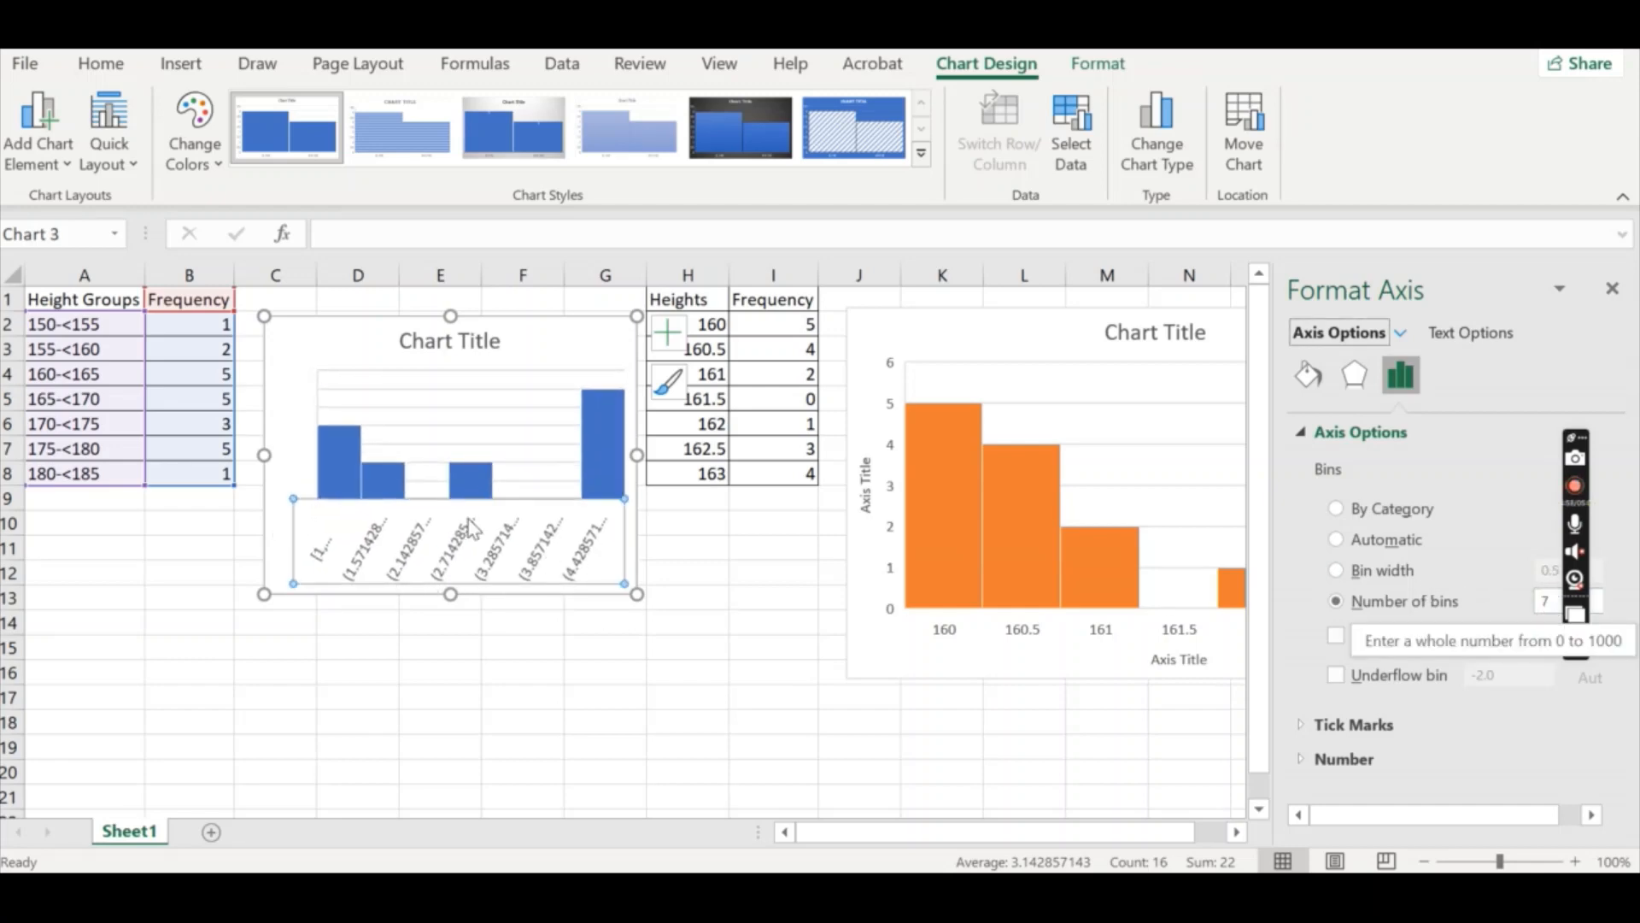
Set the Height Groups histogram's horizontal axis bins to By Category.
left_click(1355, 511)
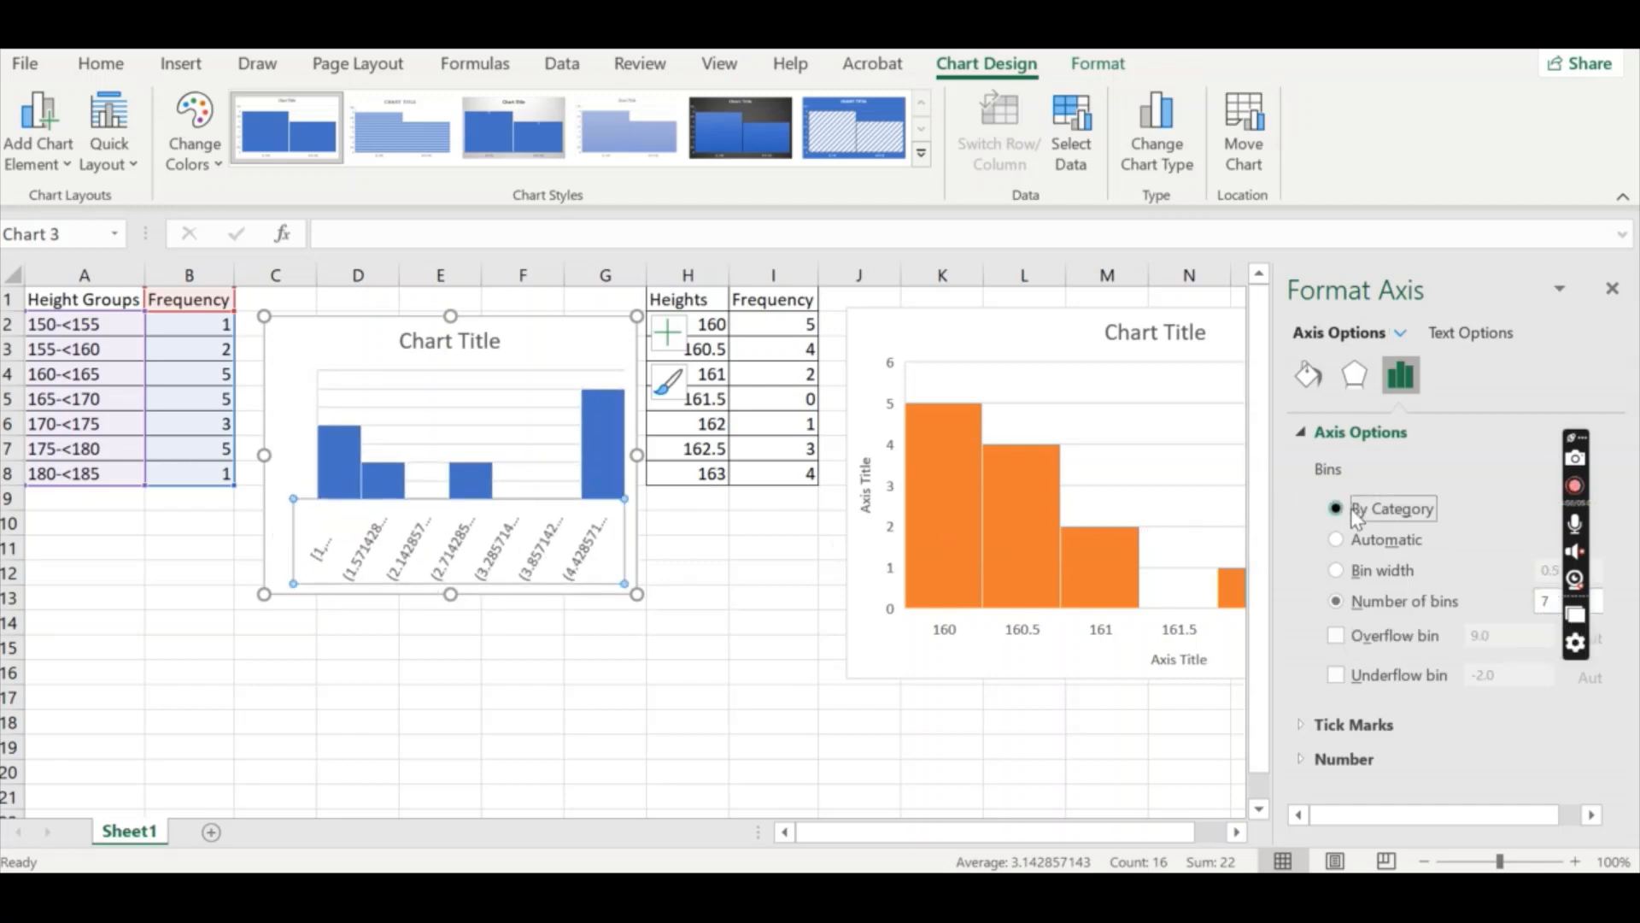